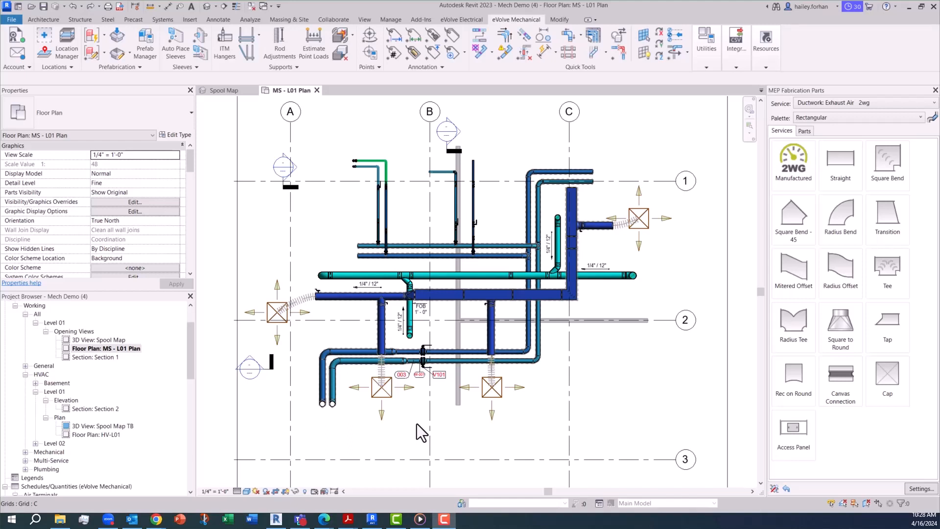
- Start Define Spool with the starting name em_01, without creating sheets on finish
click(103, 36)
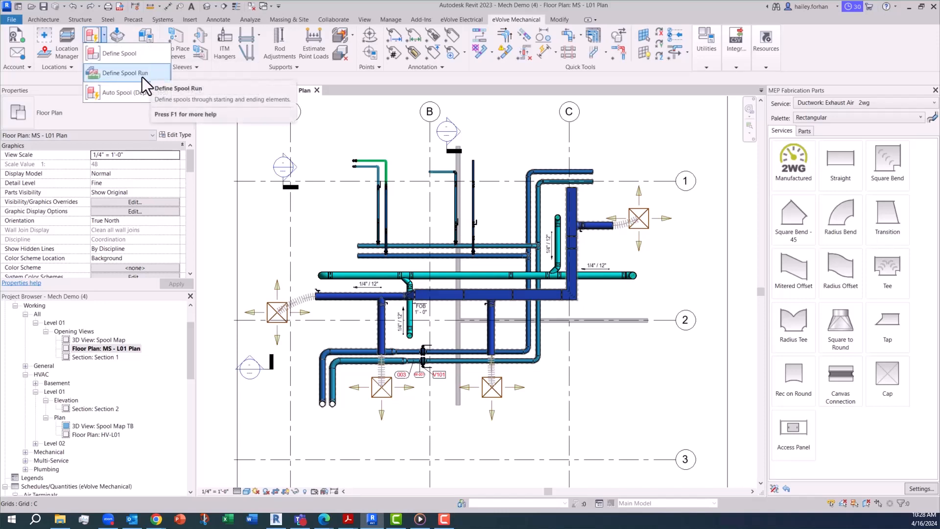
click(138, 53)
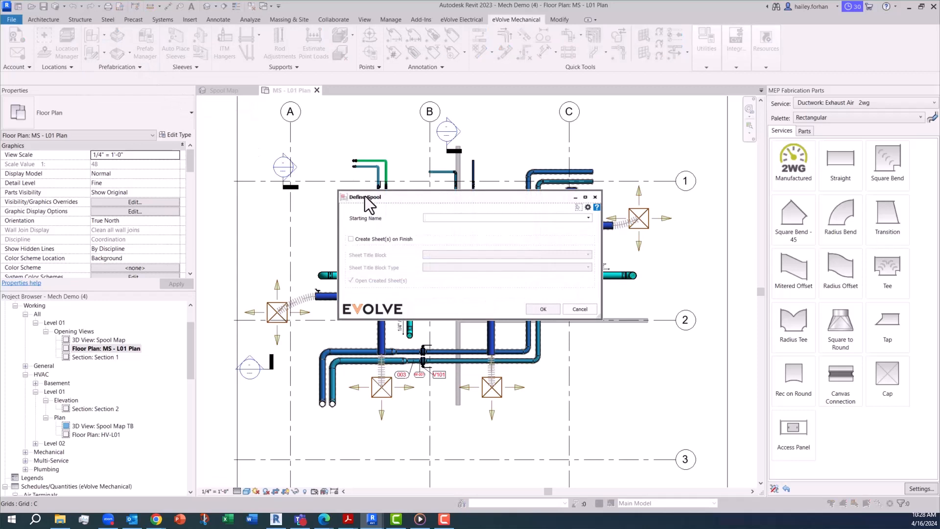
click(434, 219)
text(em)
text(-01)
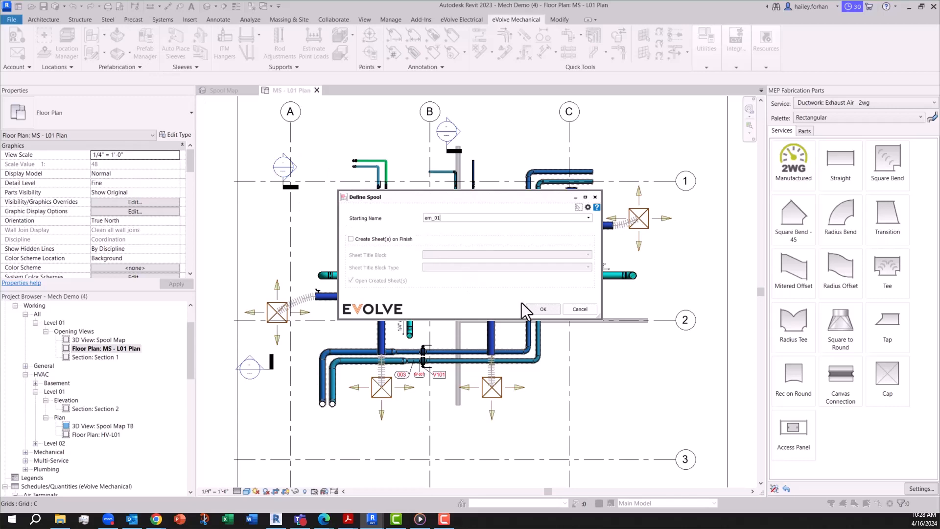
click(543, 310)
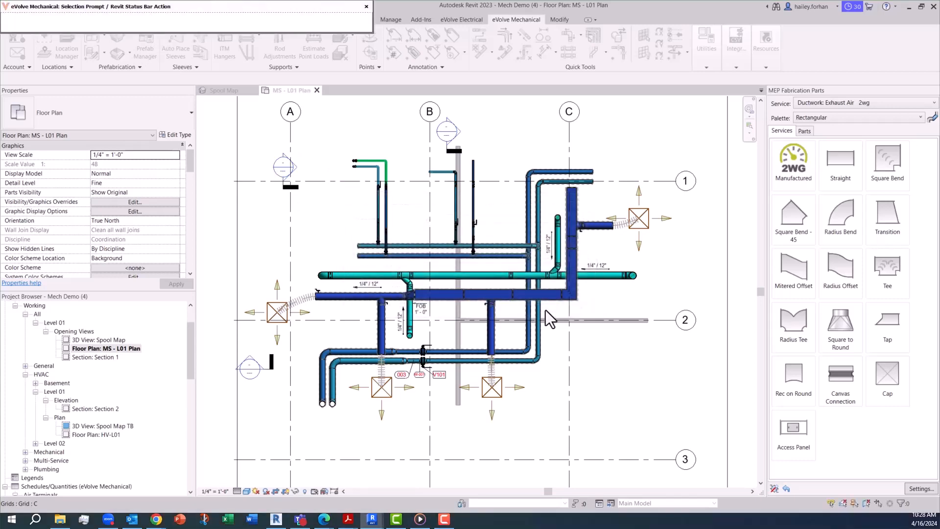
- Define spool em_01 from the short horizontal pipe and its elbow just below the section marker near grid B
scroll(439, 223, up, 4)
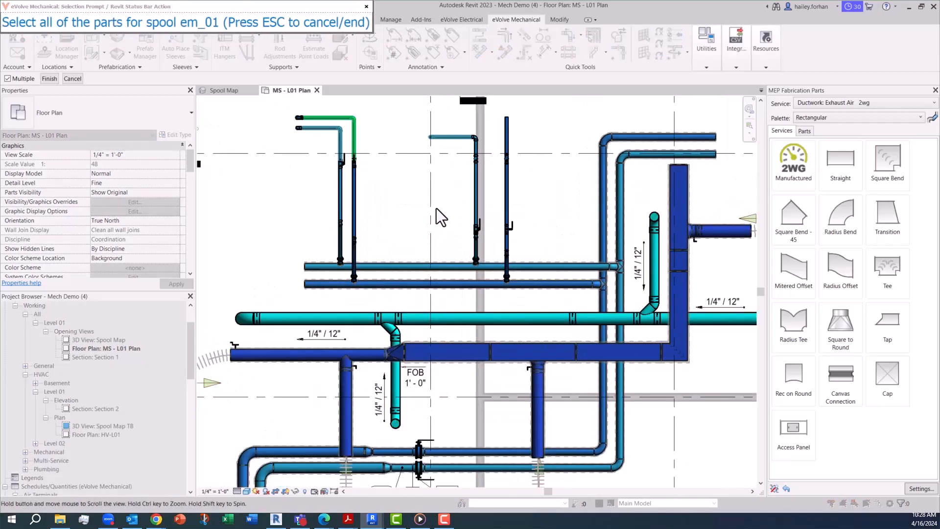
middle_drag(436, 208, 445, 273)
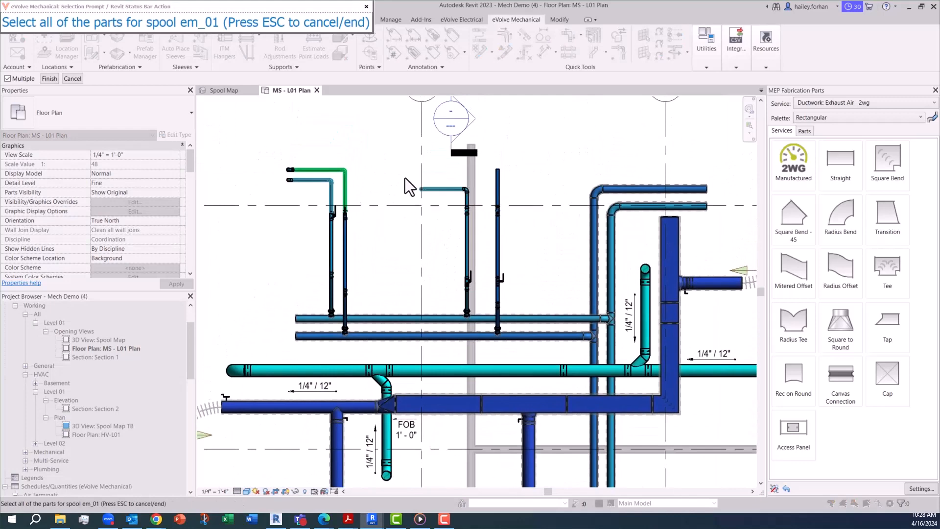
drag(405, 178, 481, 204)
click(52, 79)
- Define spool em_02 from the upper vertical duct and its branch at grid C, and em_03 from the adjoining elbow and horizontal main duct
drag(511, 230, 604, 348)
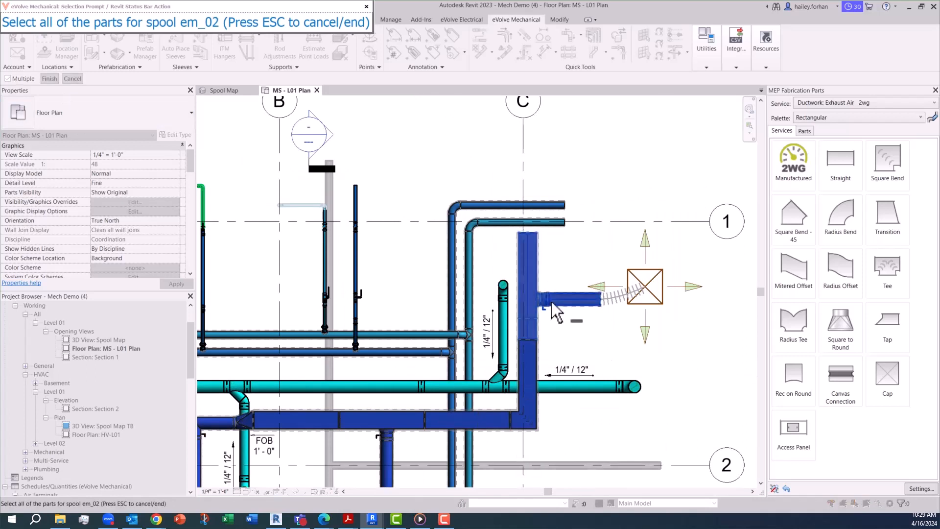
click(51, 79)
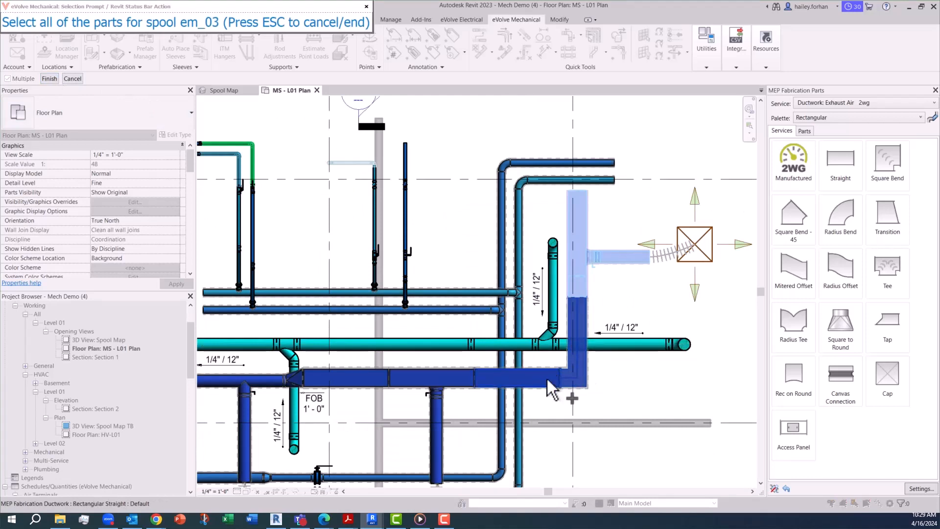
click(478, 375)
click(459, 375)
click(351, 380)
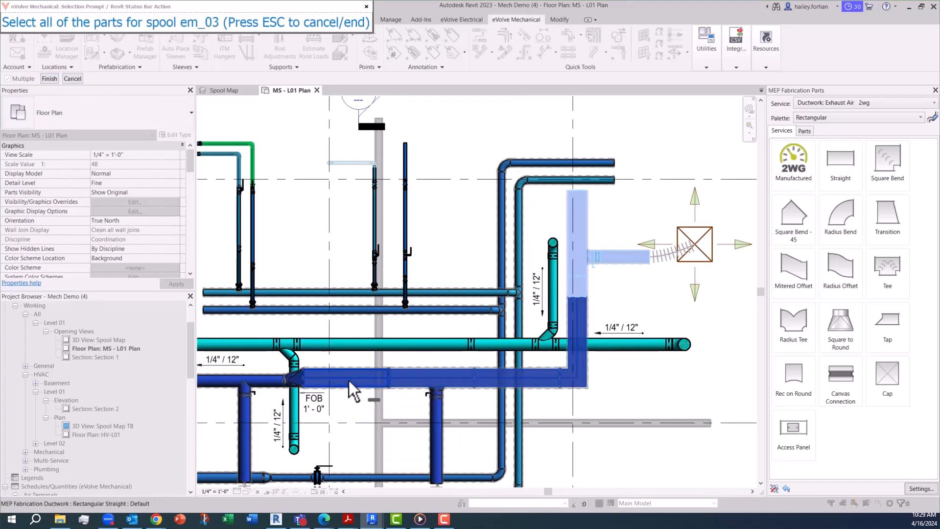
click(52, 79)
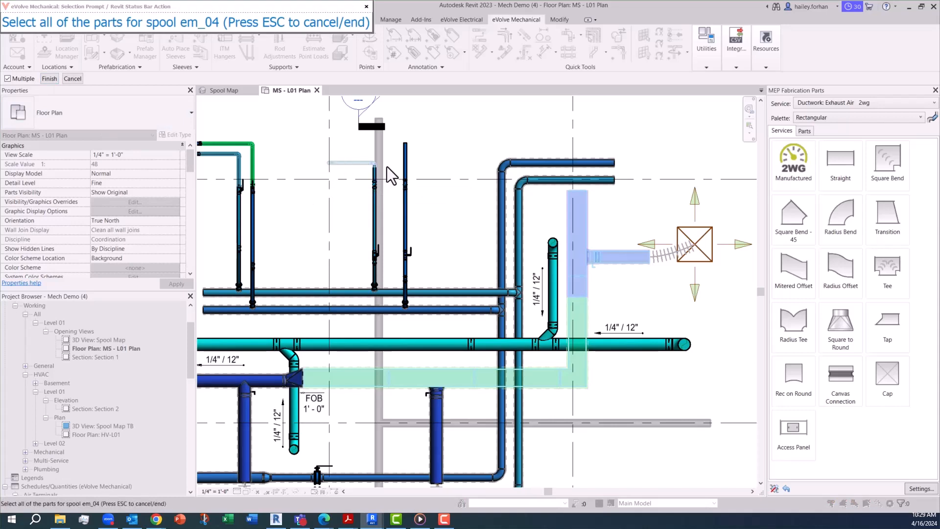
- End the spool selection without parts for em_04 and accept renumbering of the new spools
scroll(426, 343, down, 2)
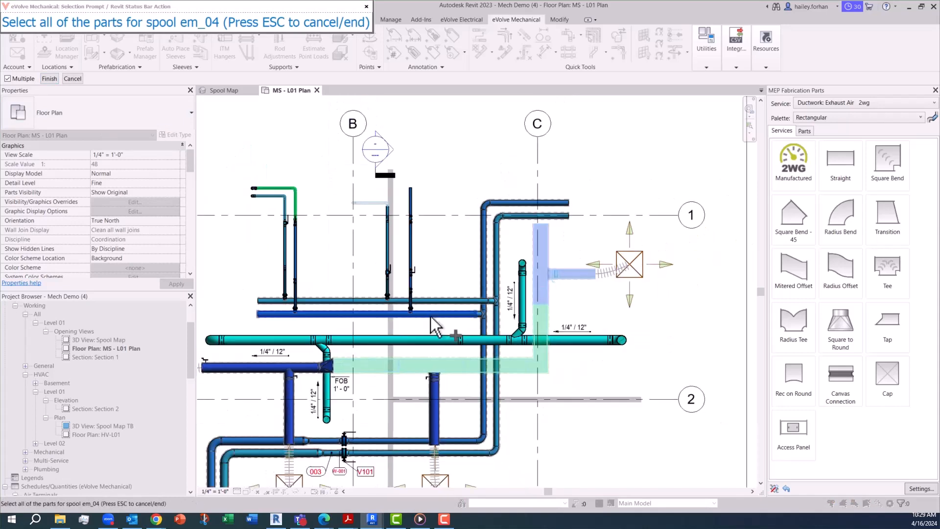
middle_drag(456, 269, 496, 265)
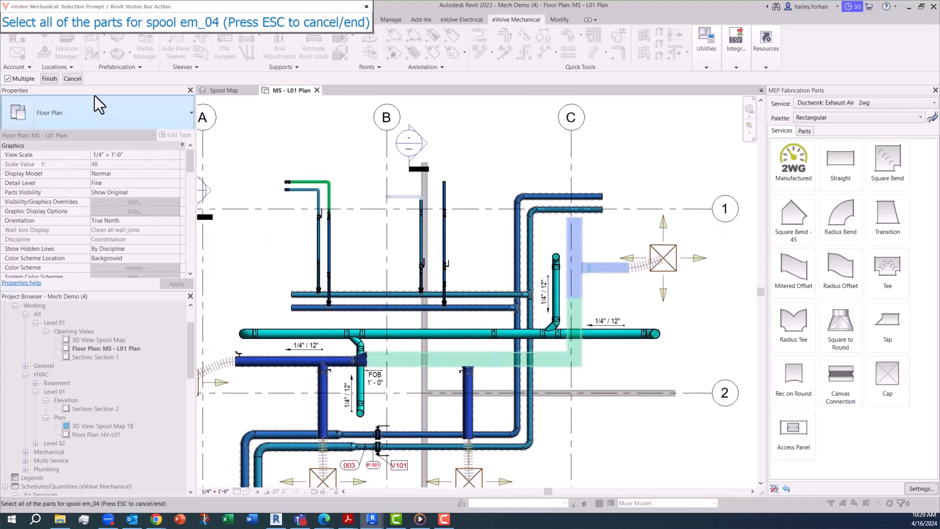
click(49, 79)
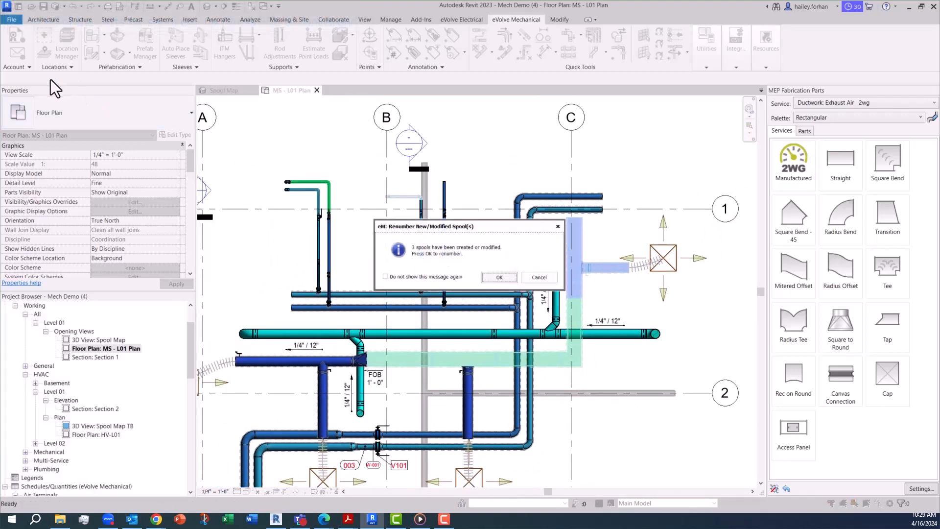
click(496, 277)
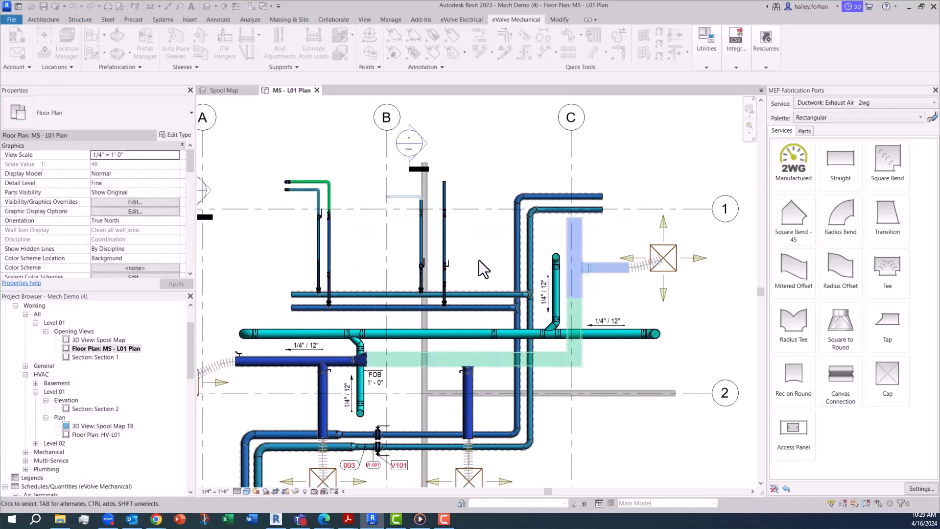
- Start Define Spool Run with the starting name em_04
scroll(417, 250, down, 2)
middle_drag(399, 246, 432, 244)
scroll(414, 230, up, 1)
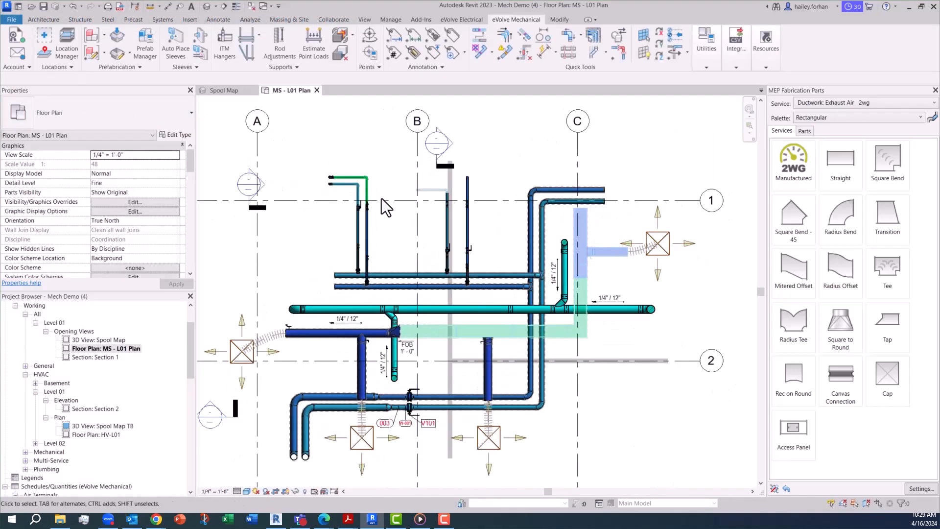
click(105, 38)
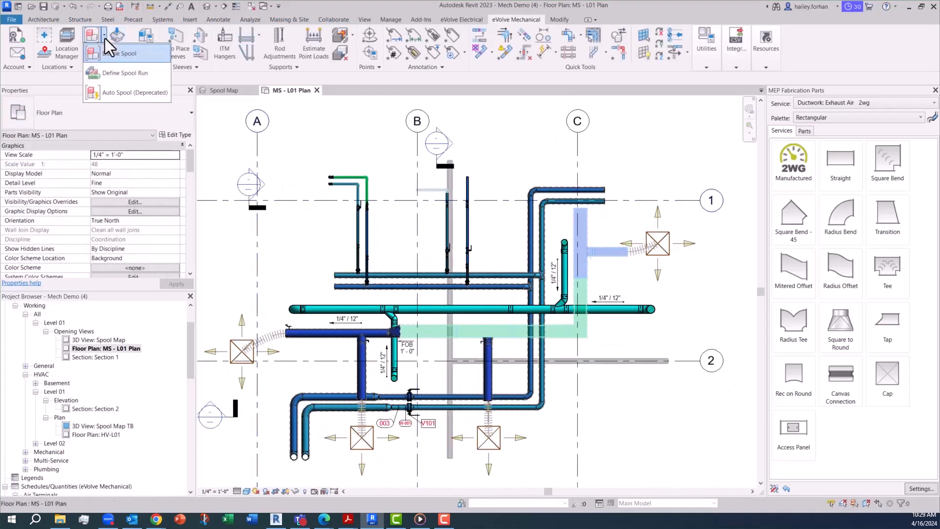
click(120, 74)
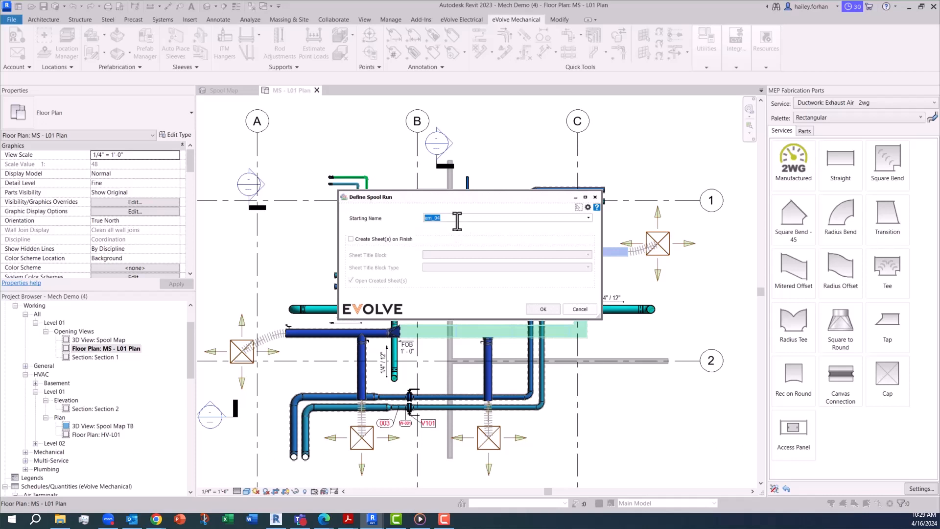
click(544, 310)
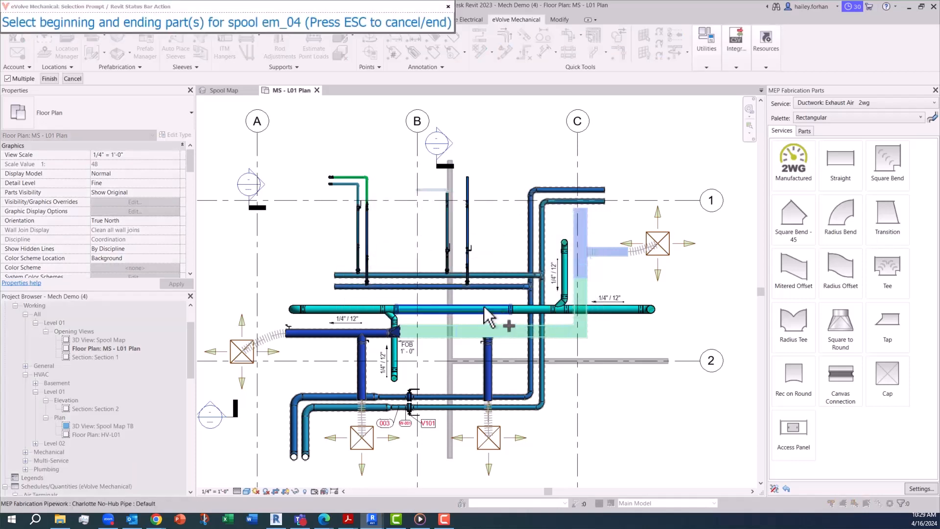
- Define spool em_04 starting from the open end of the inner parallel pipe near grid intersection C-1
middle_drag(588, 341, 627, 314)
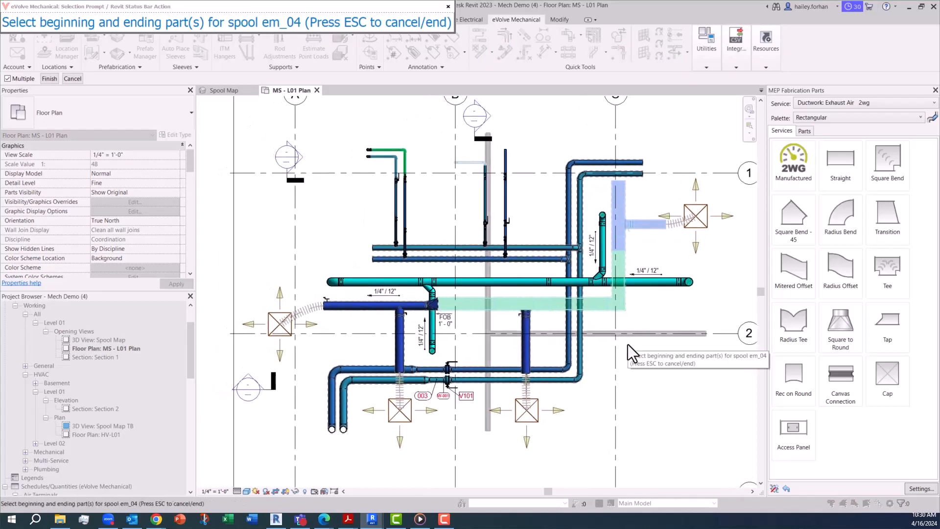
scroll(641, 177, up, 1)
click(642, 176)
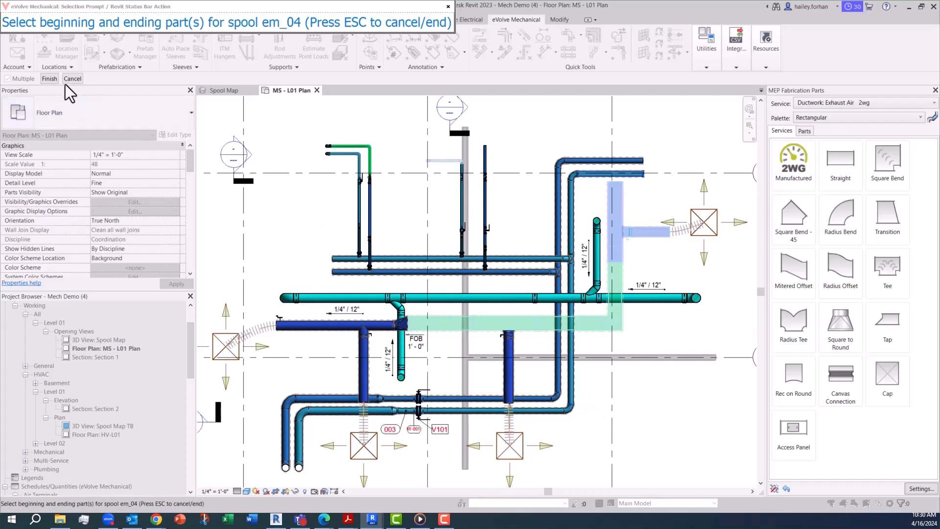
click(51, 78)
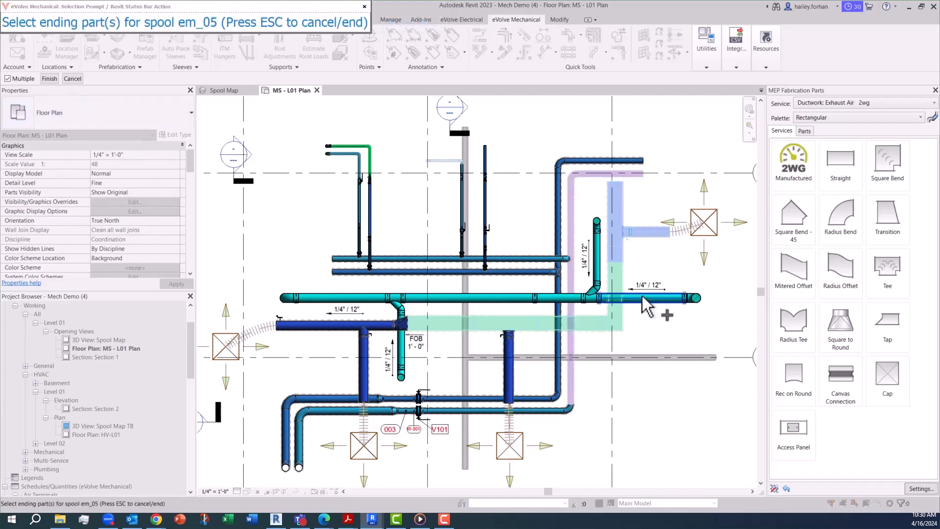
- Define spool em_05 along the rest of the inner pipe run, ending at the vertical pipe at its lower far end
middle_drag(626, 448, 674, 372)
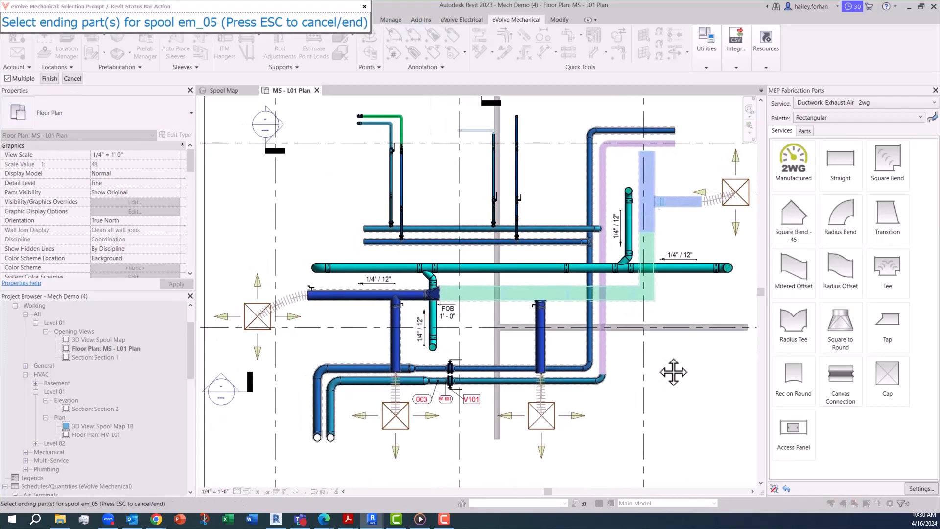
scroll(608, 383, up, 1)
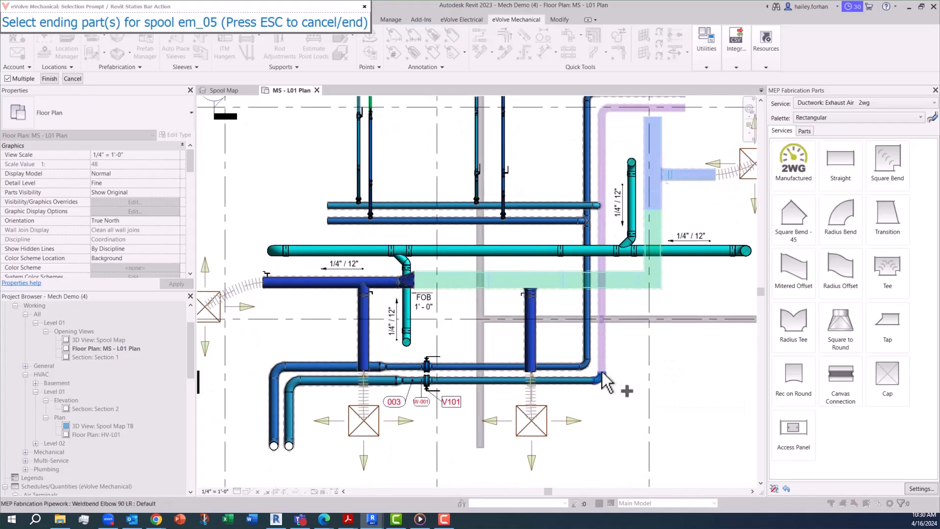
click(606, 382)
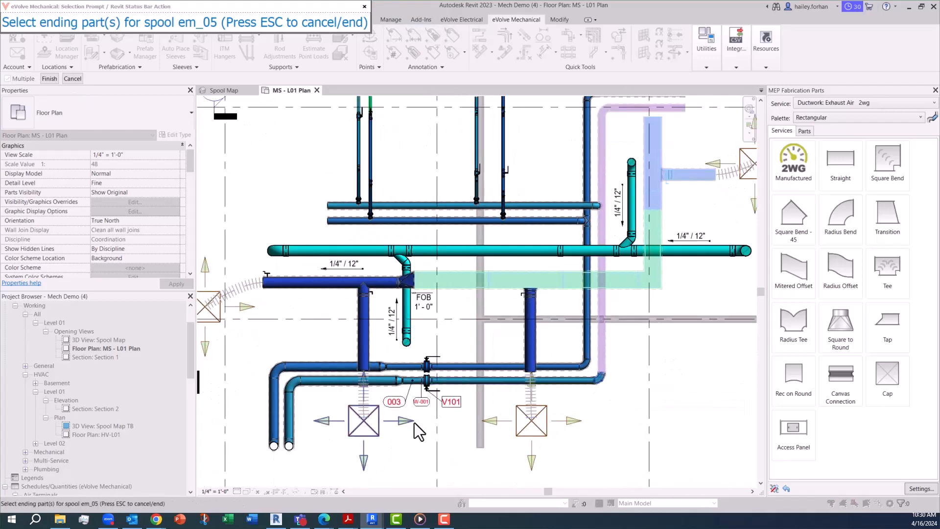
click(290, 451)
click(47, 82)
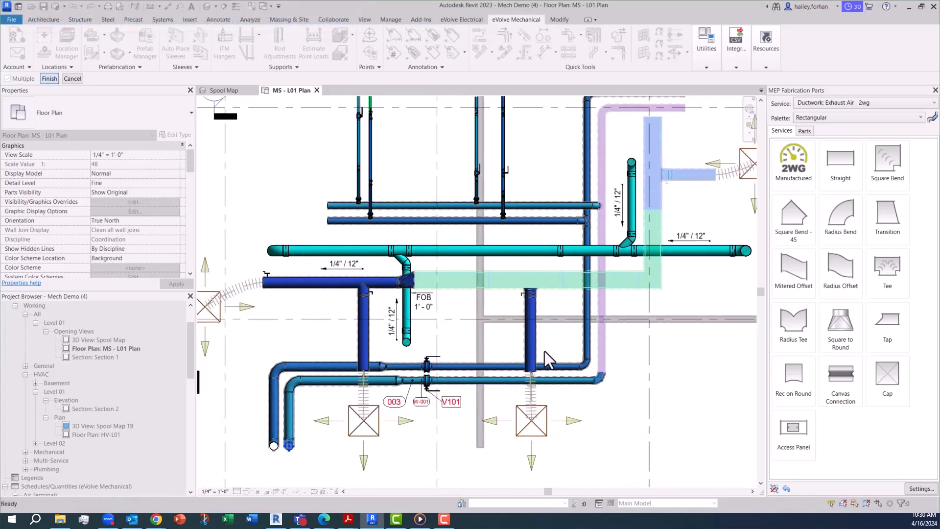
- Define spool em_06 along the outer parallel pipe, from its open end near grid C-1 to the vertical pipe at its lower far end
scroll(624, 395, down, 1)
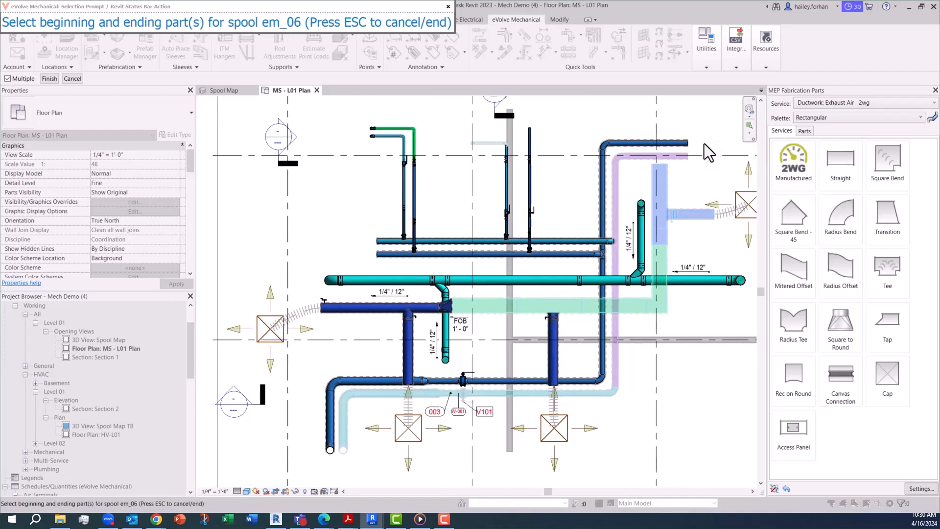
click(690, 143)
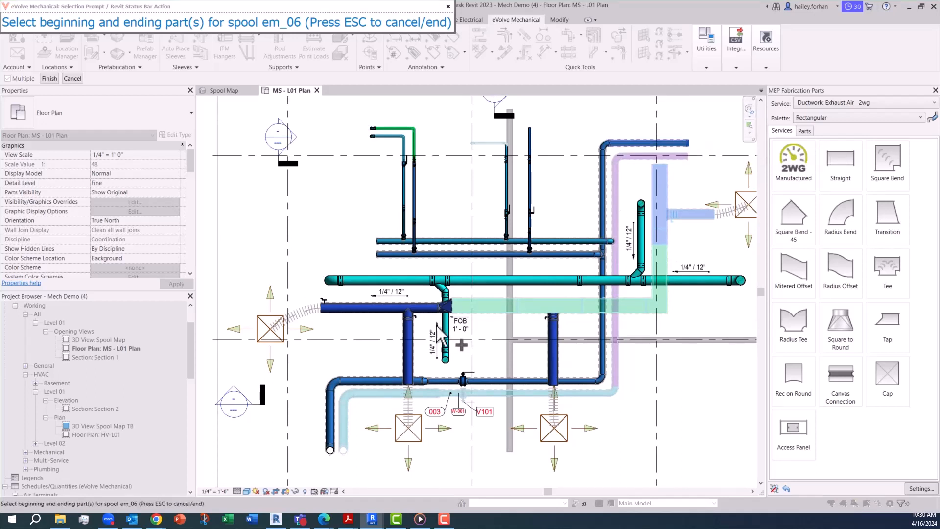
click(329, 449)
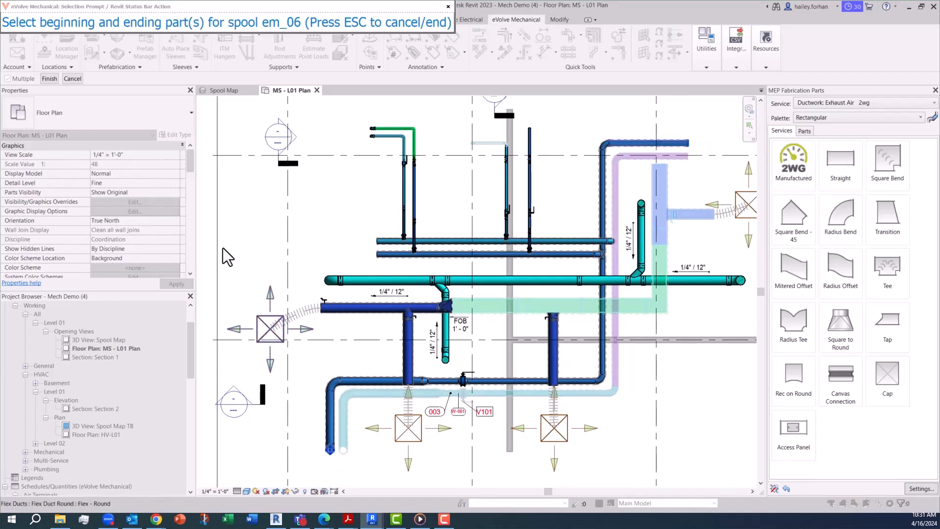
click(50, 78)
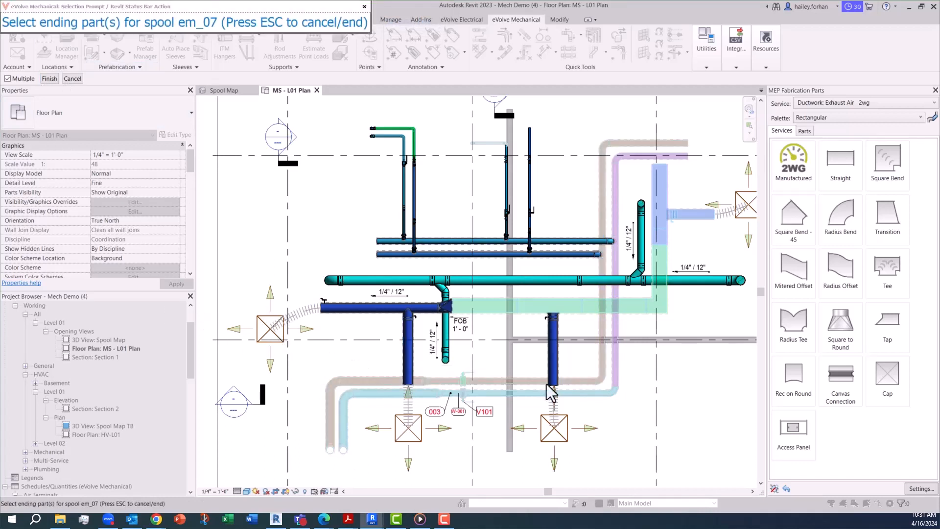
- End the spool run selection without ending parts for em_07 and accept renumbering of the new spool
scroll(642, 382, down, 2)
middle_drag(669, 384, 622, 395)
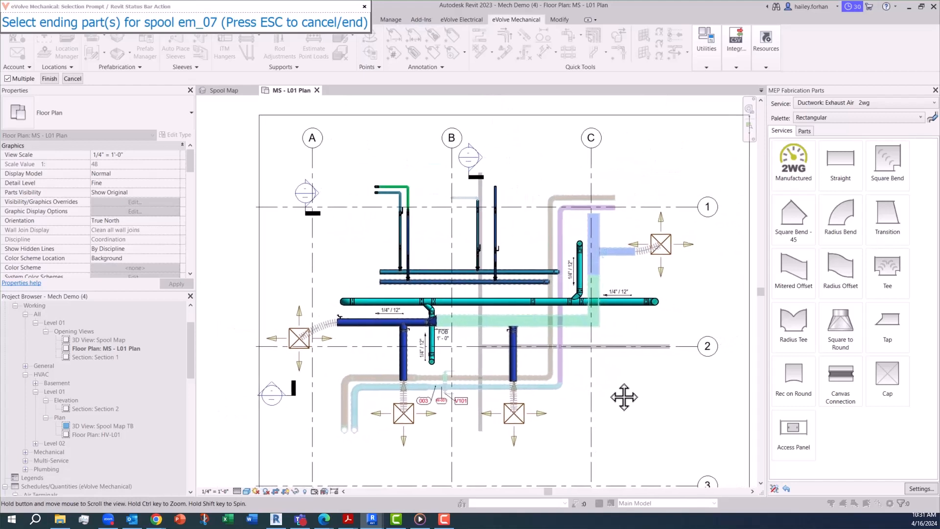
click(45, 81)
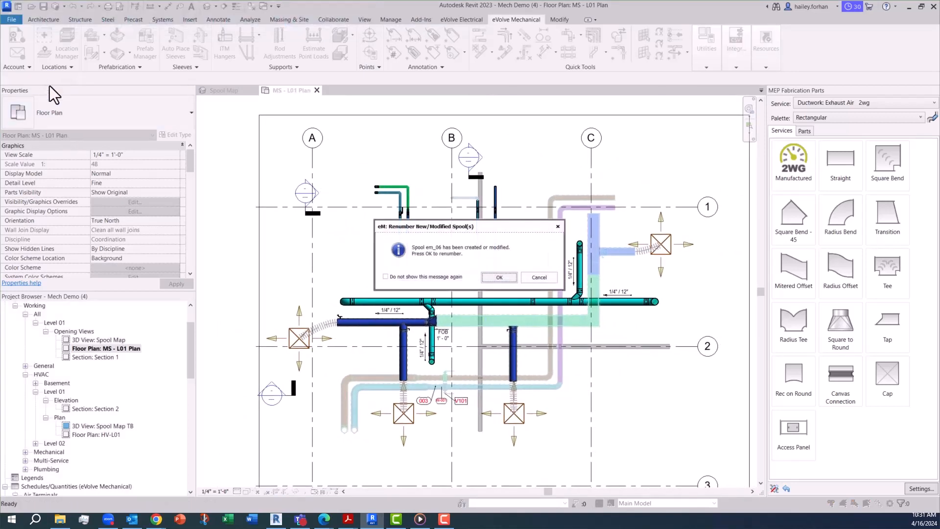
click(499, 278)
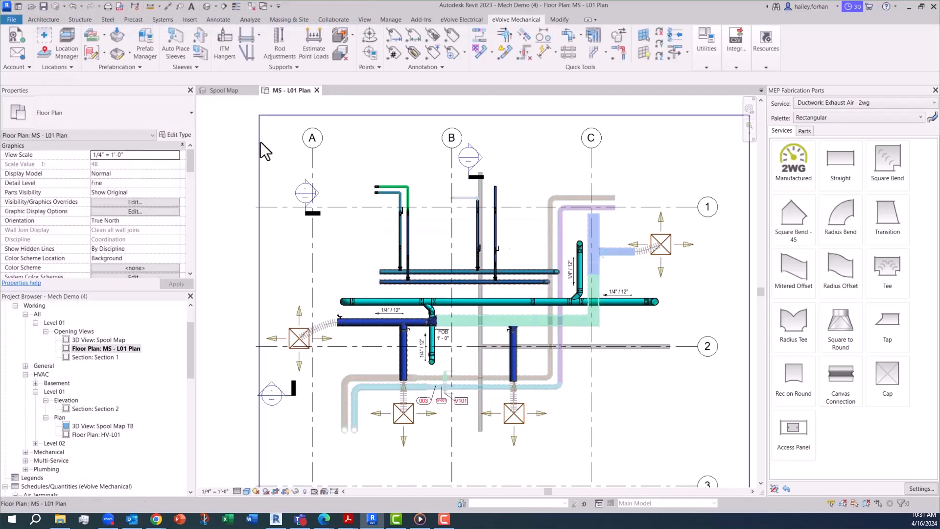
- Start Auto Spool (Deprecated) with the maximum length and width set to 4'
click(104, 36)
click(122, 95)
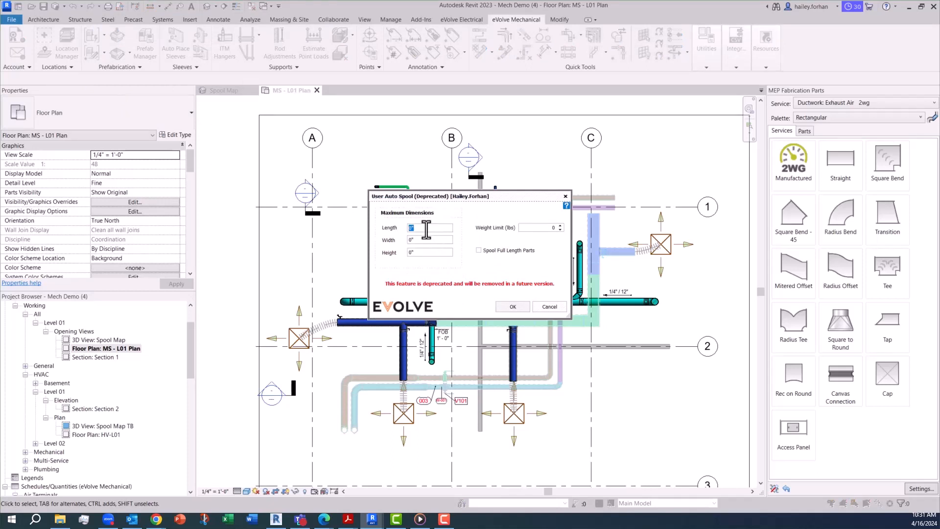
key(BackSpace)
text(4)
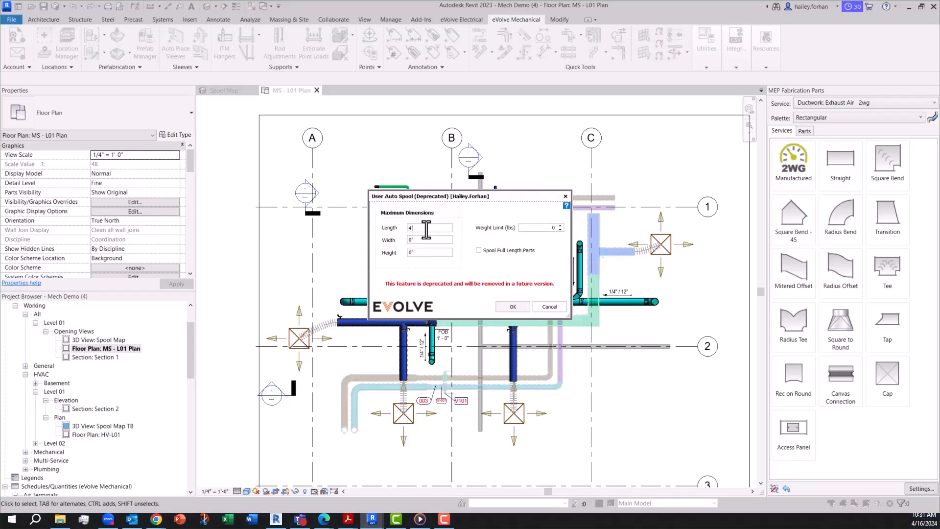
drag(427, 228, 400, 229)
key(Tab)
text(4')
key(Tab)
key(Tab)
click(512, 307)
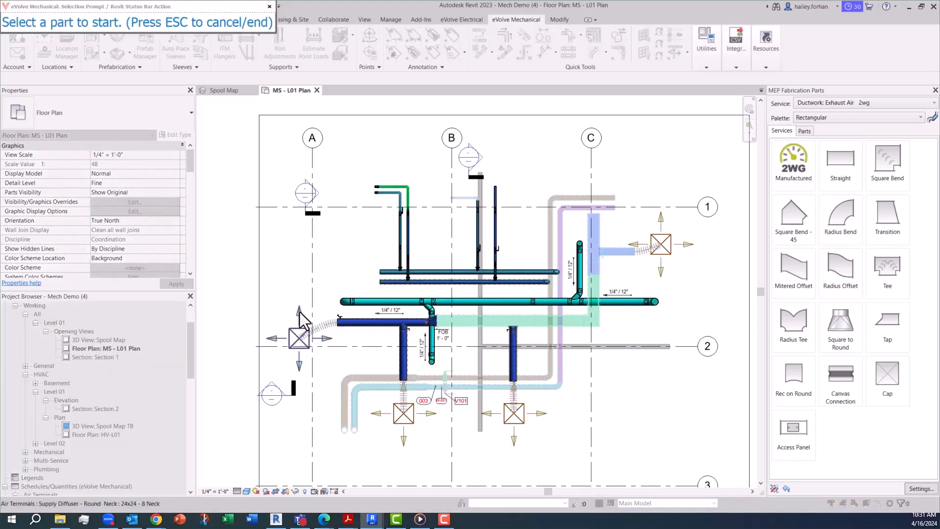
- Start the auto spool run at the lower of the two parallel horizontal chilled water pipes, indicate the traverse direction and accept the queued spools
scroll(357, 276, up, 2)
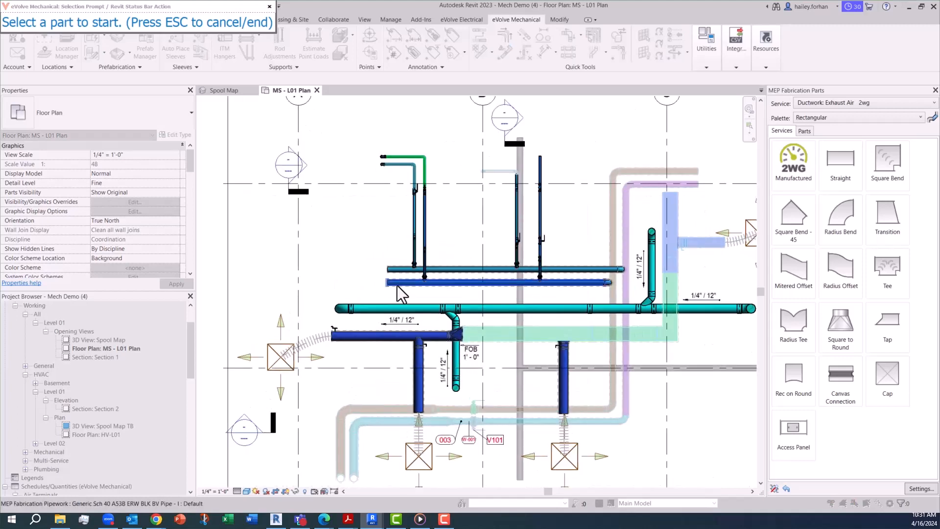
click(398, 285)
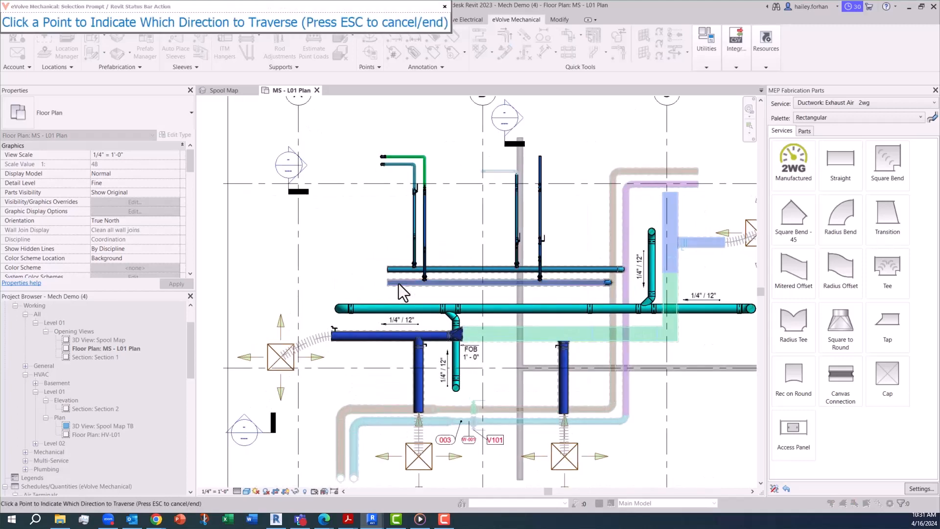
click(400, 149)
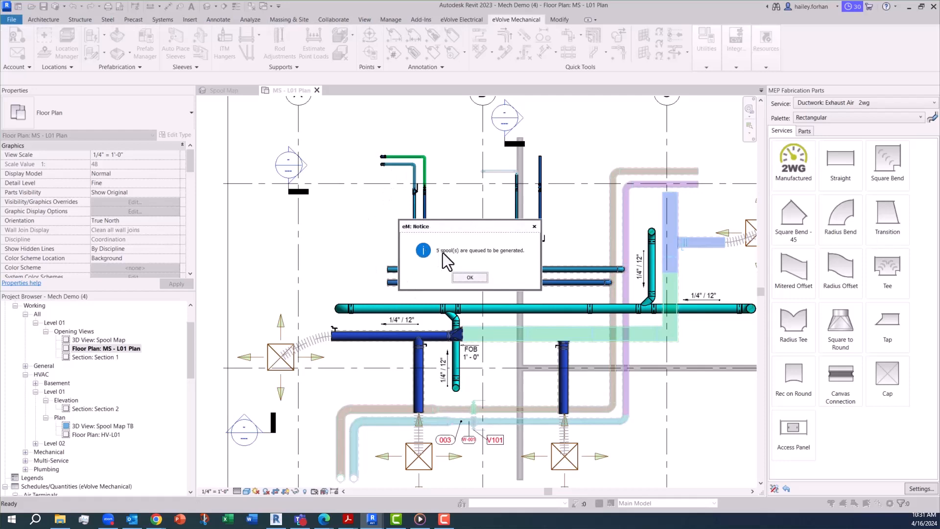
click(471, 277)
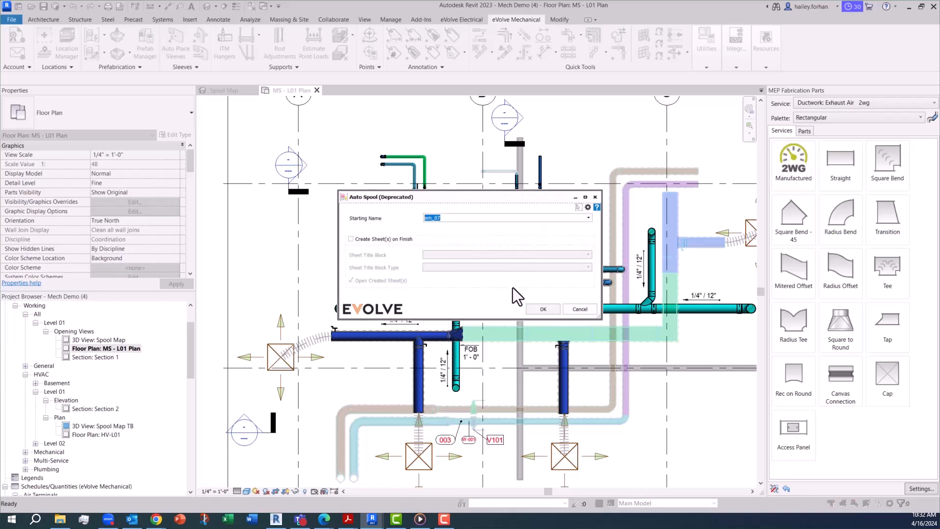
- Generate the queued spools with starting name em_07 and no sheets, and accept renumbering of the new spools
click(542, 313)
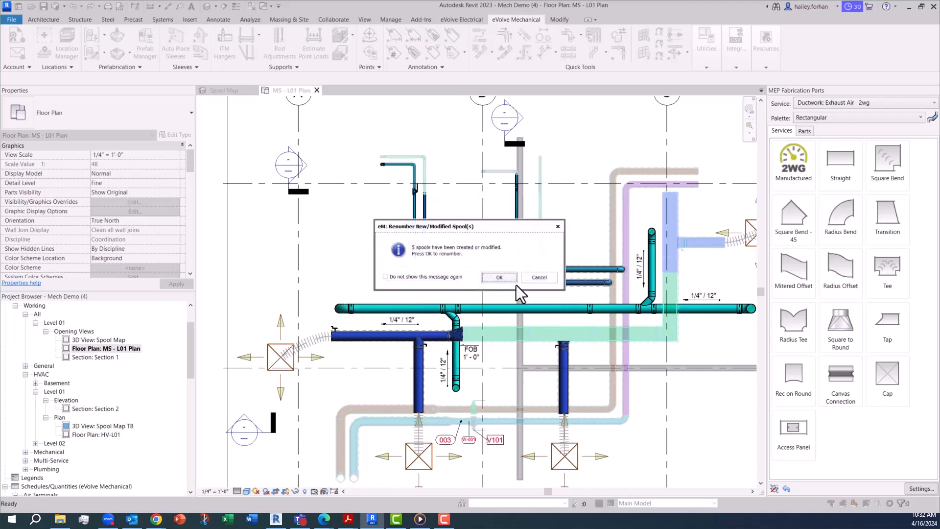
click(509, 278)
scroll(629, 344, down, 2)
middle_drag(688, 396, 608, 392)
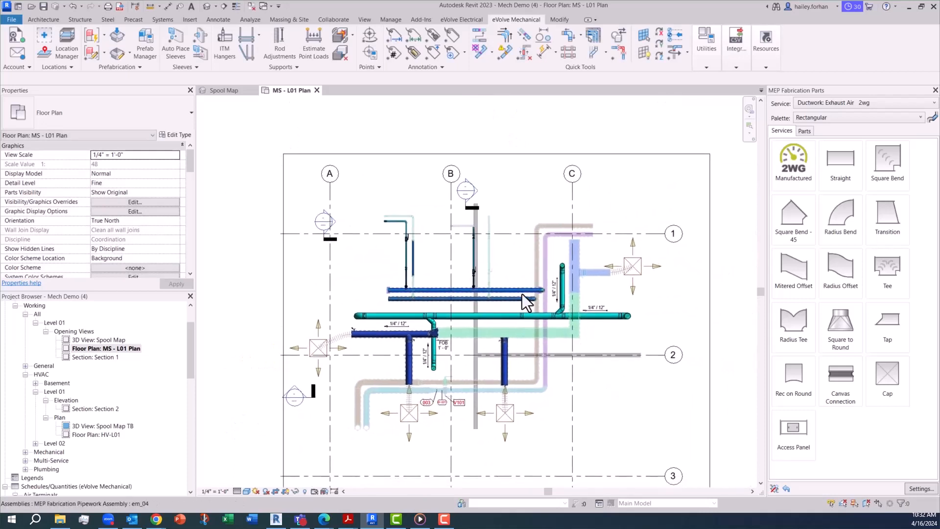
- Open the Prefab Manager and review the spools grouped under the Chilled Water Supply, Chilled Water Return and Supply Air services
click(145, 45)
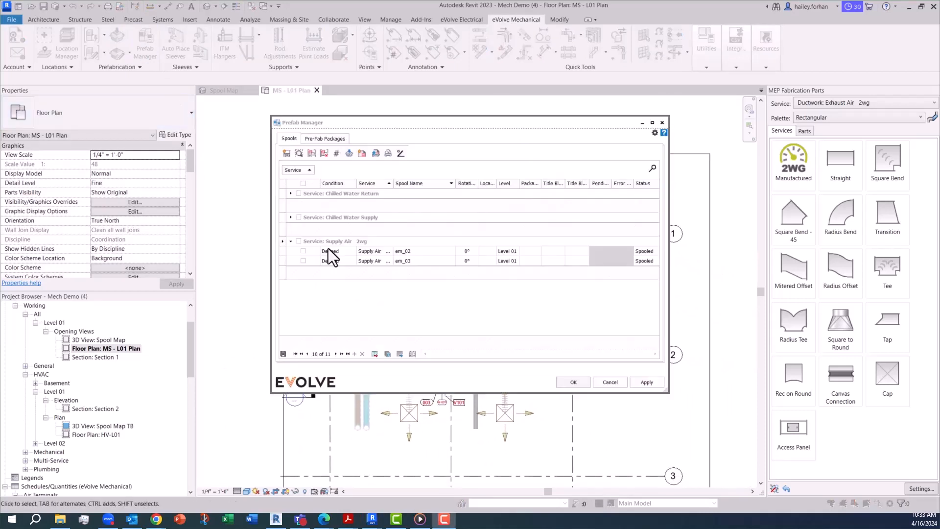
click(292, 218)
click(292, 193)
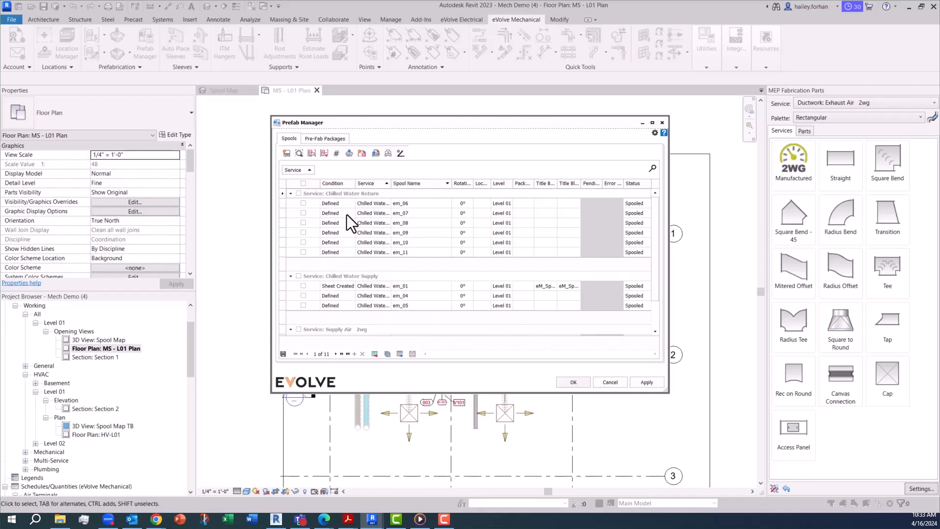
scroll(348, 222, down, 2)
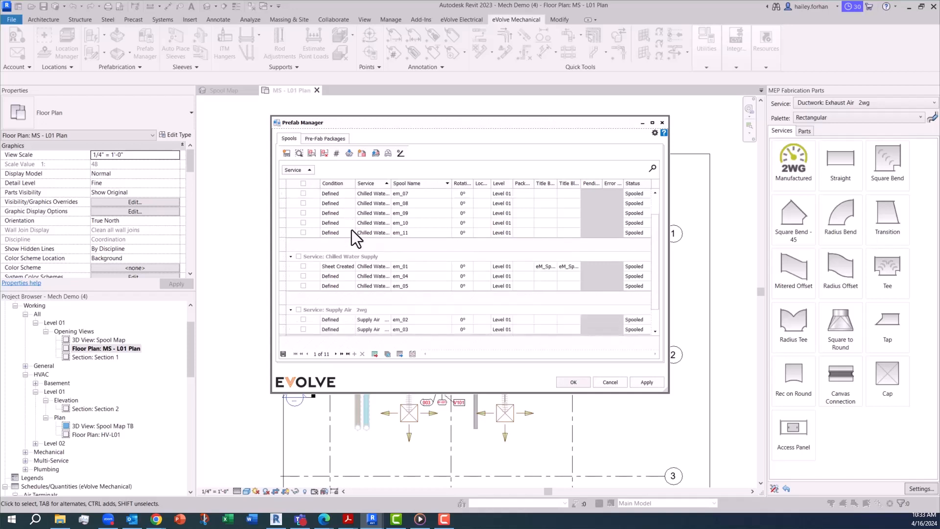
scroll(362, 237, down, 1)
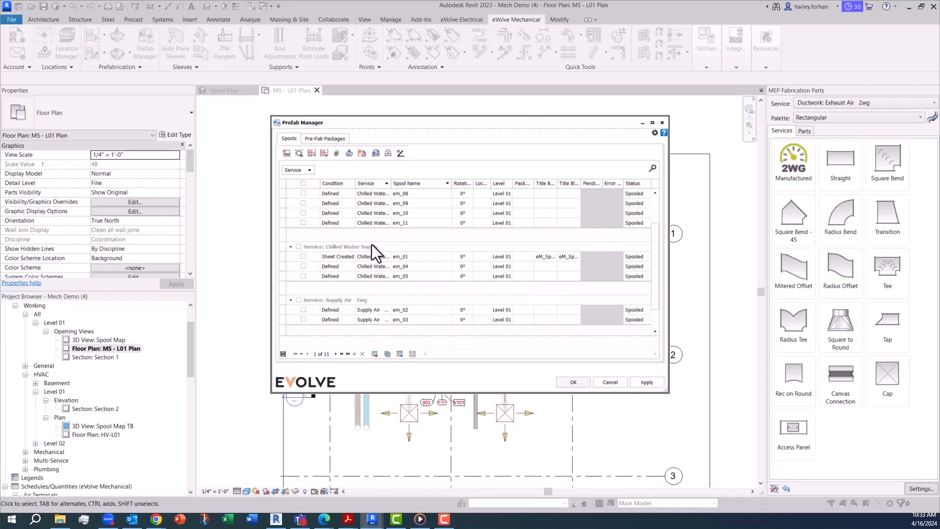
- Generate and open a sheet for supply air spool em_02 with title block eM_Spool_11 x 17TB - Duct, continuing despite the configuration issues
click(304, 310)
click(363, 157)
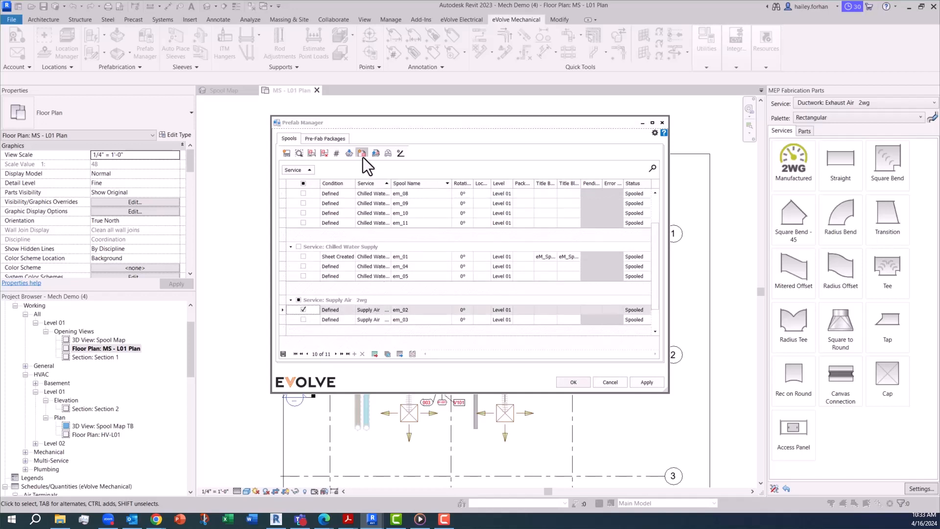
click(544, 236)
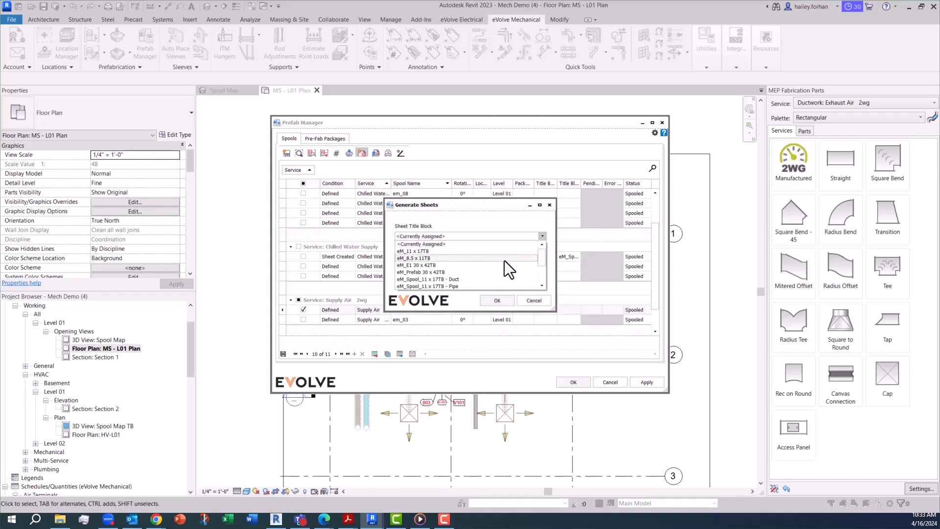
click(469, 280)
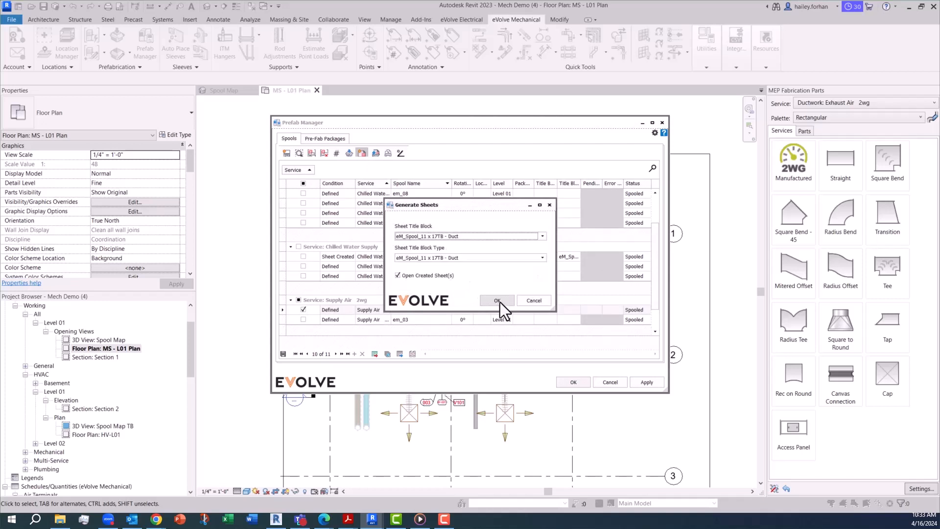
click(497, 301)
click(492, 285)
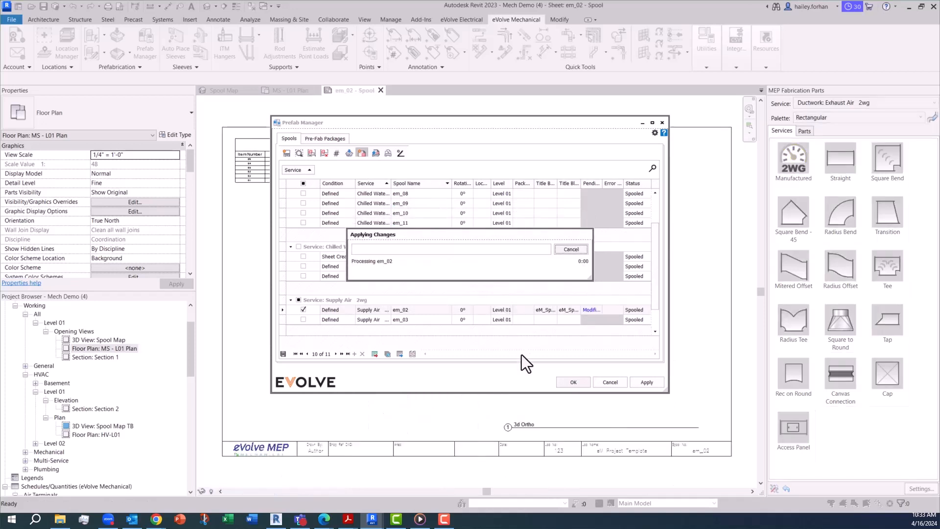
click(573, 381)
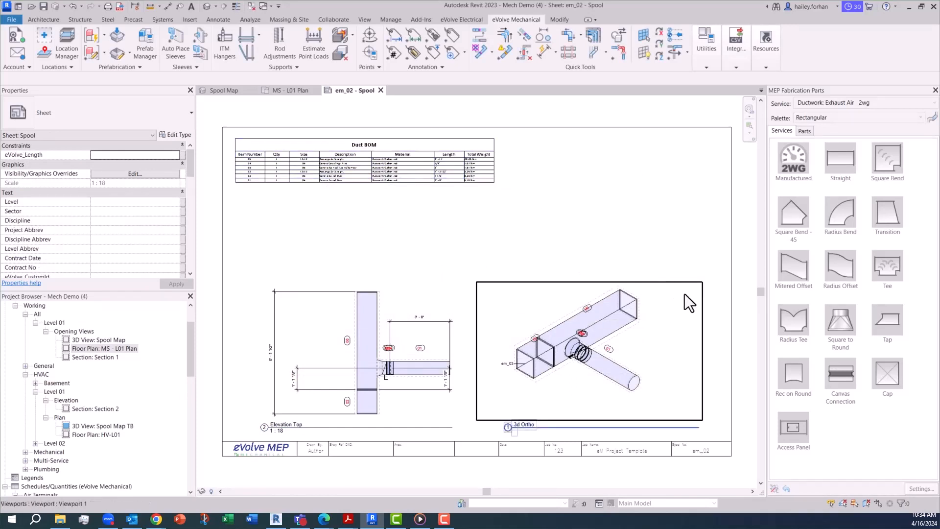
- Try narrowing the 3d Ortho window in the em_02 sheet's title block family, and close the family without loading it
double_click(730, 244)
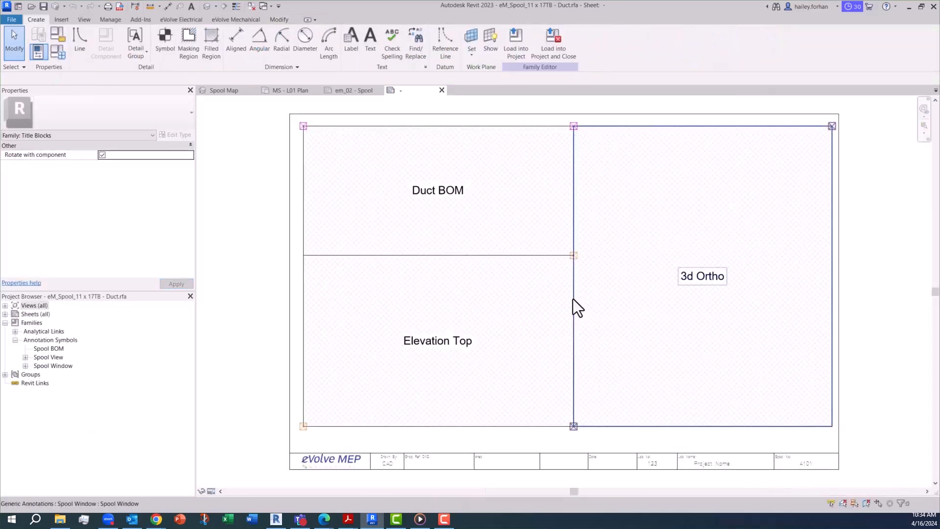
click(574, 300)
drag(577, 278, 593, 276)
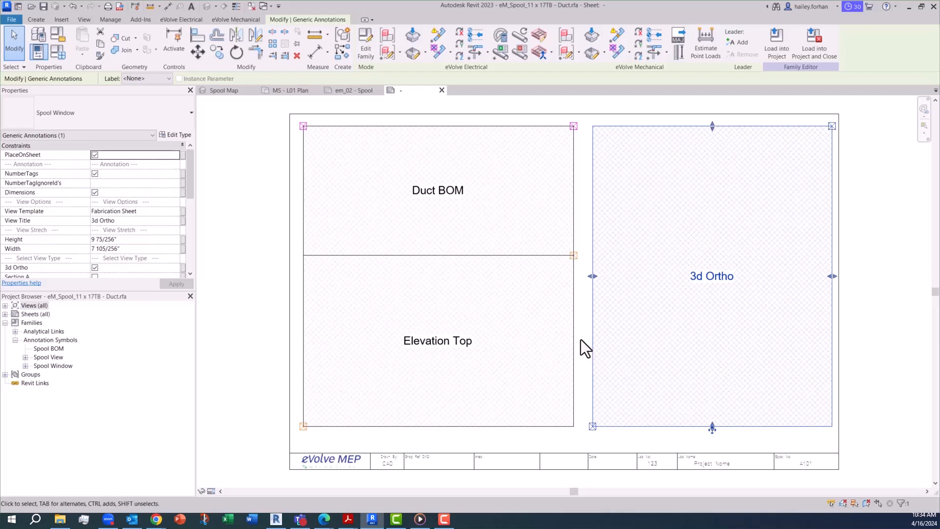
click(442, 91)
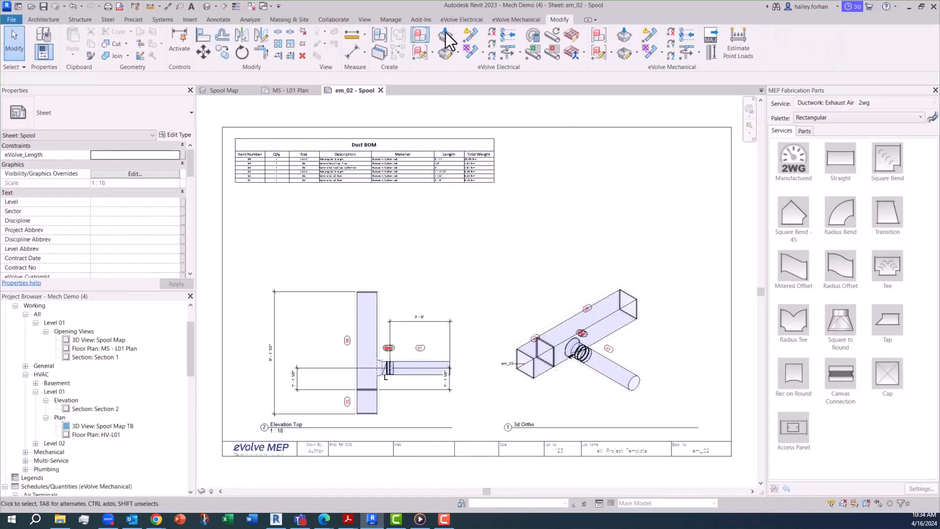
- Regenerate the sheet for chilled water supply spool em_01 in the Prefab Manager with title block eM_Spool_11 x 17TB - Pipe, continuing despite the configuration issues
click(518, 18)
click(151, 45)
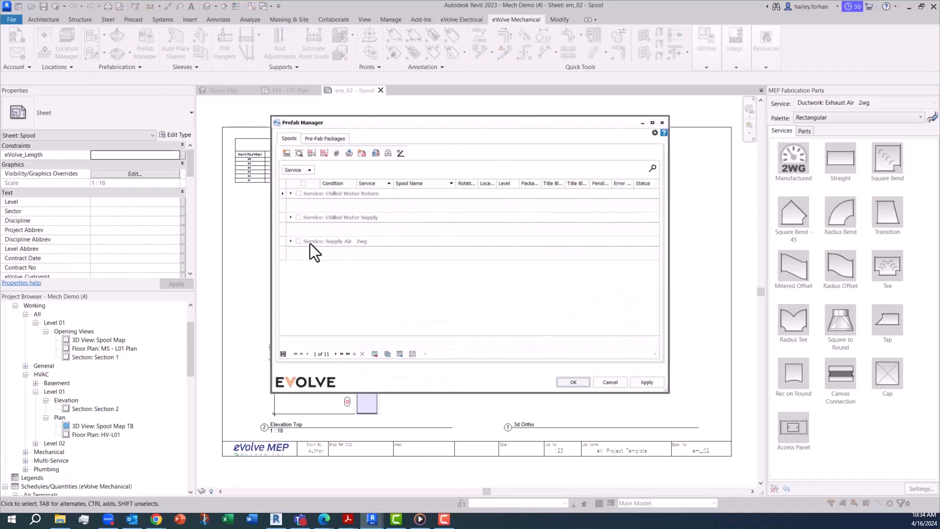
click(291, 217)
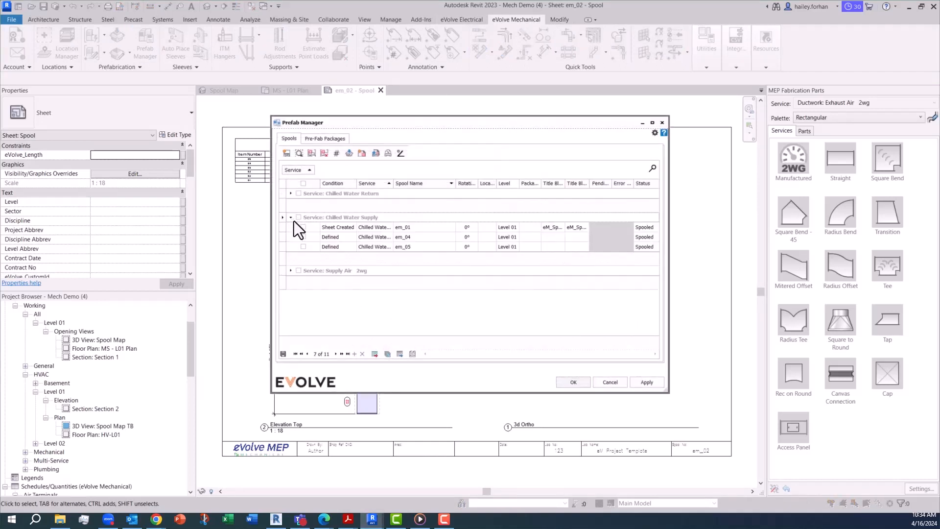
click(303, 227)
click(363, 153)
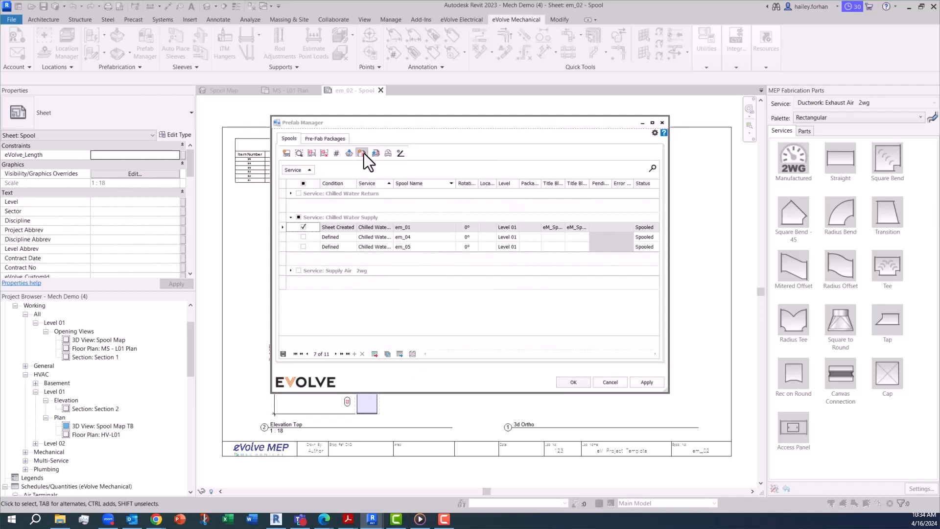
click(461, 279)
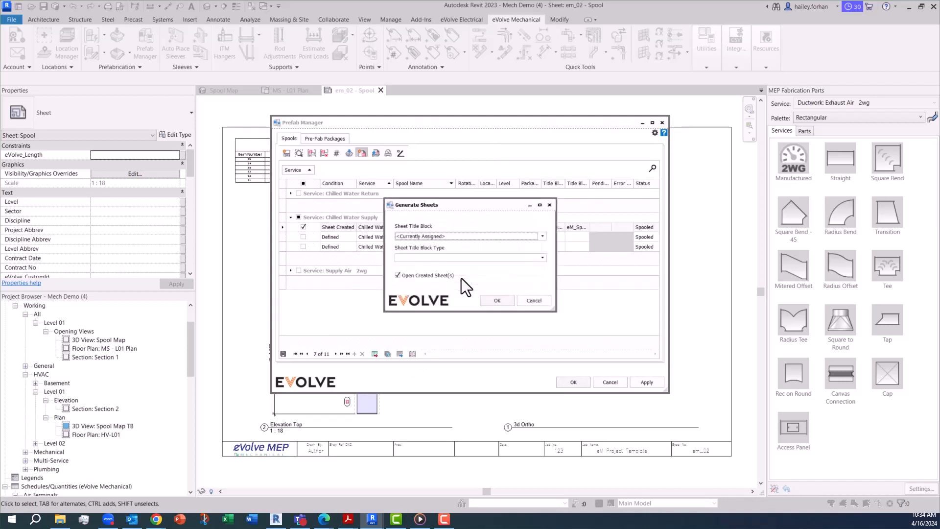
click(543, 236)
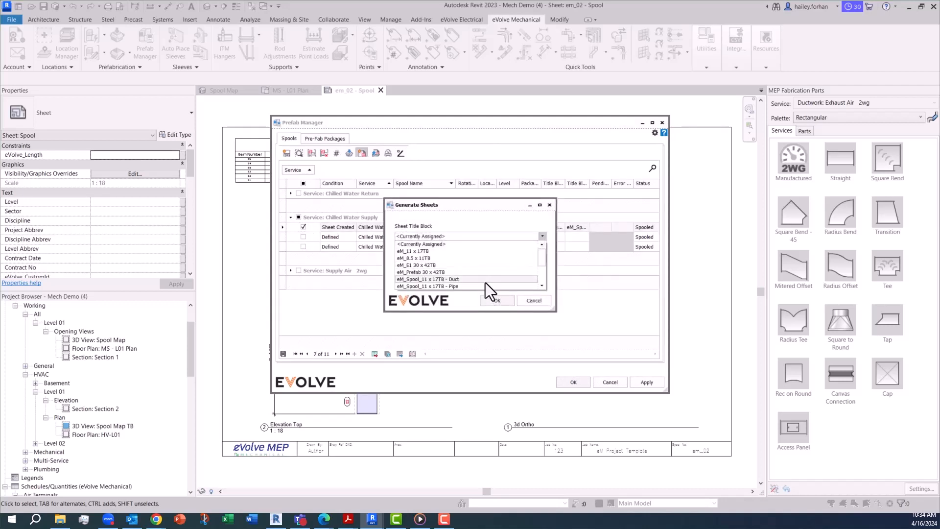
click(486, 283)
click(497, 301)
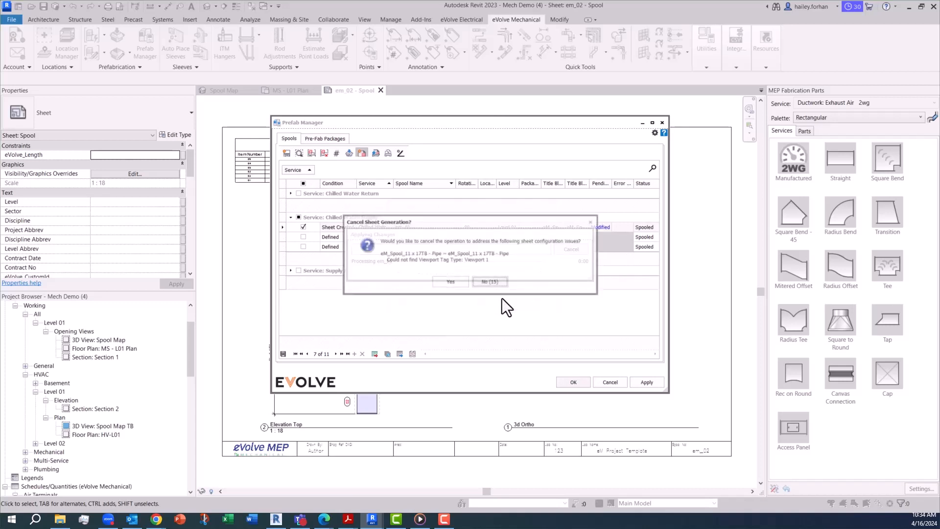
click(490, 282)
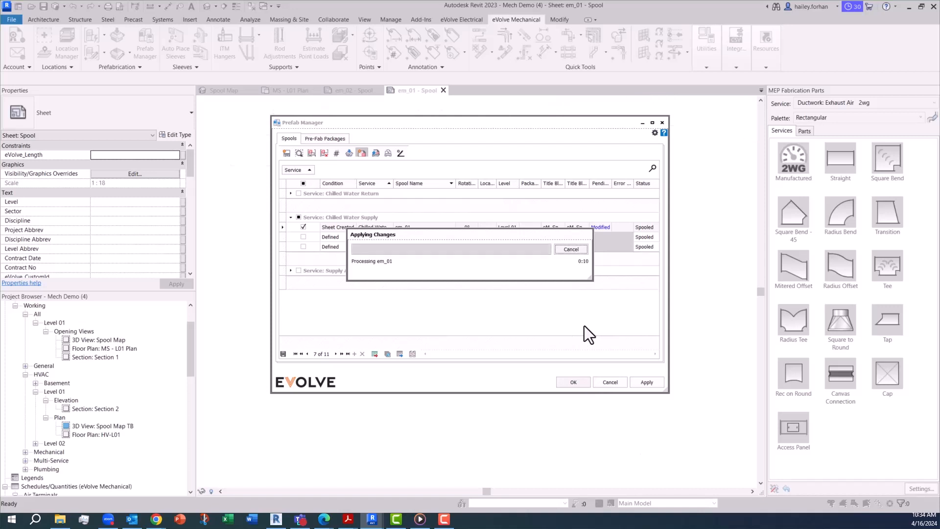
click(578, 383)
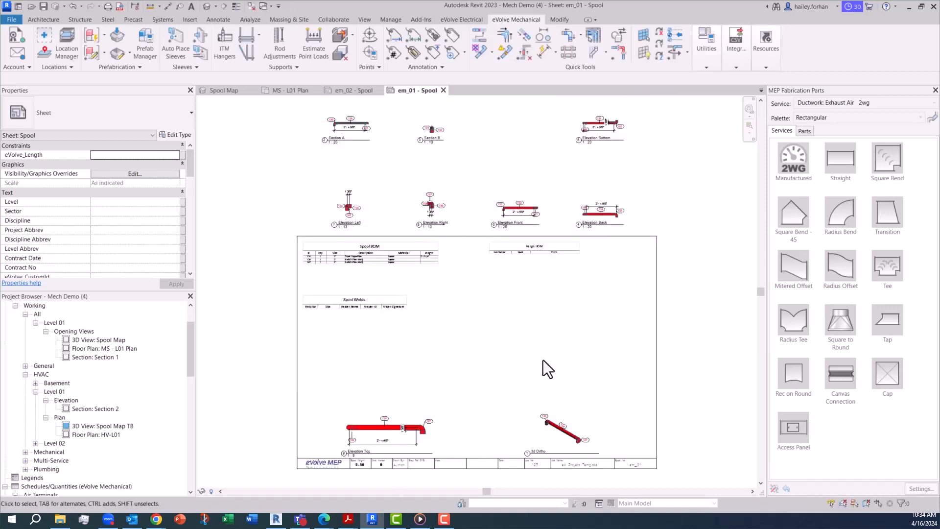
- Move the Elevation Front and Elevation Back viewports from above the em_01 sheet to side by side below the Hanger BOM
scroll(543, 360, up, 2)
middle_drag(542, 359, 609, 384)
click(381, 402)
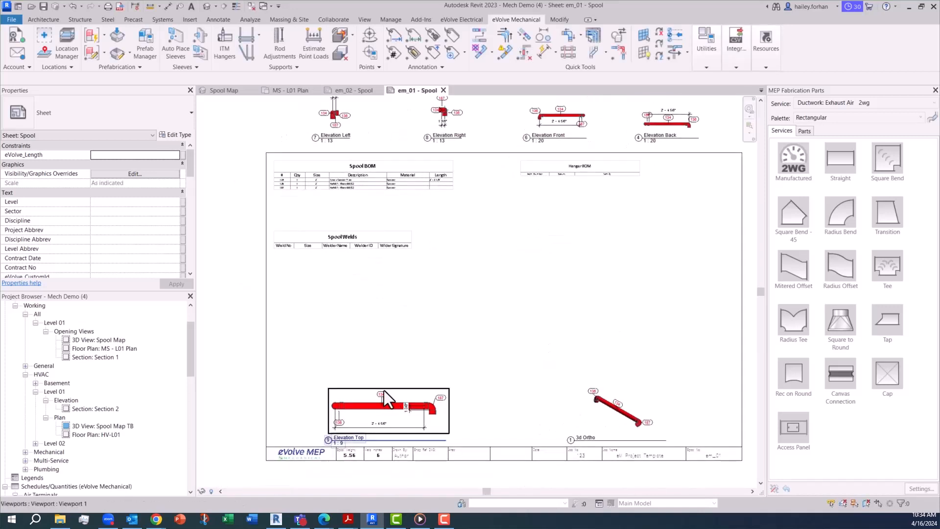
mouse_move(384, 390)
middle_down()
mouse_move(397, 399)
mouse_move(373, 403)
mouse_move(373, 392)
middle_up()
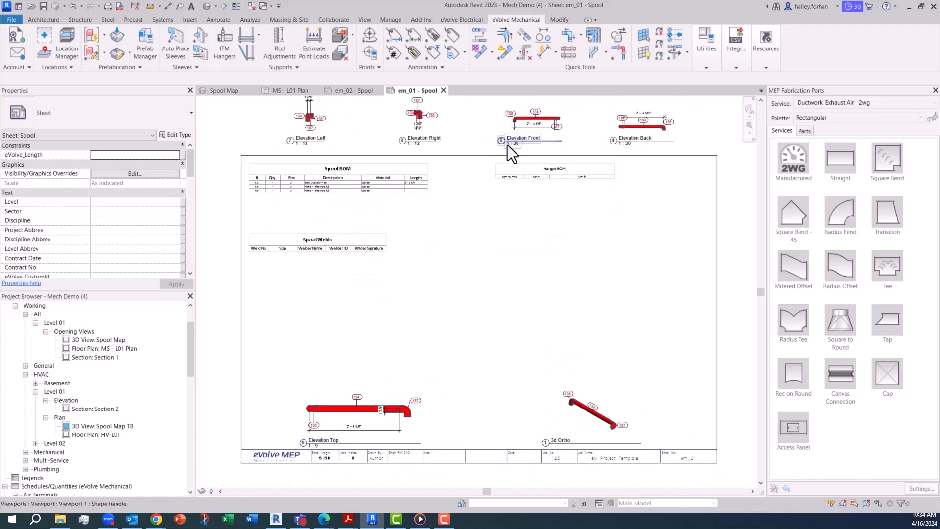
drag(525, 120, 512, 251)
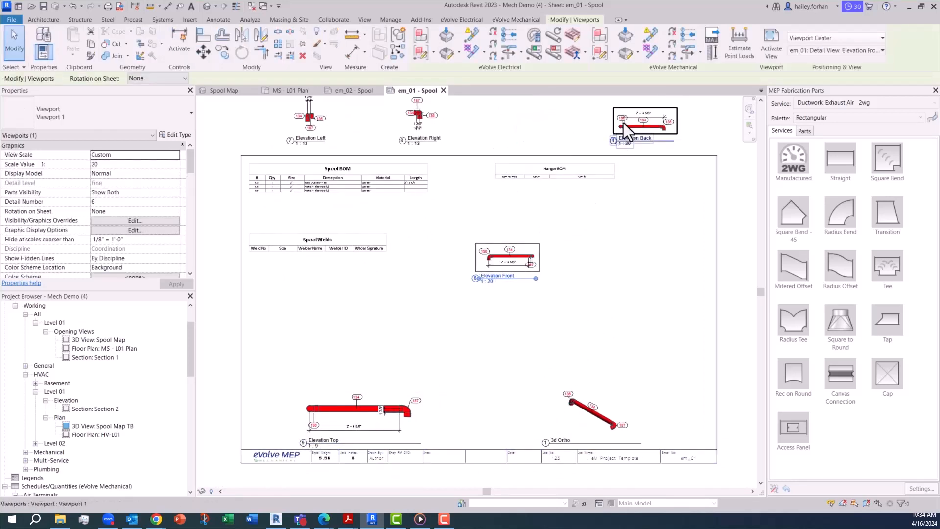
drag(621, 119, 625, 247)
middle_drag(611, 237, 632, 262)
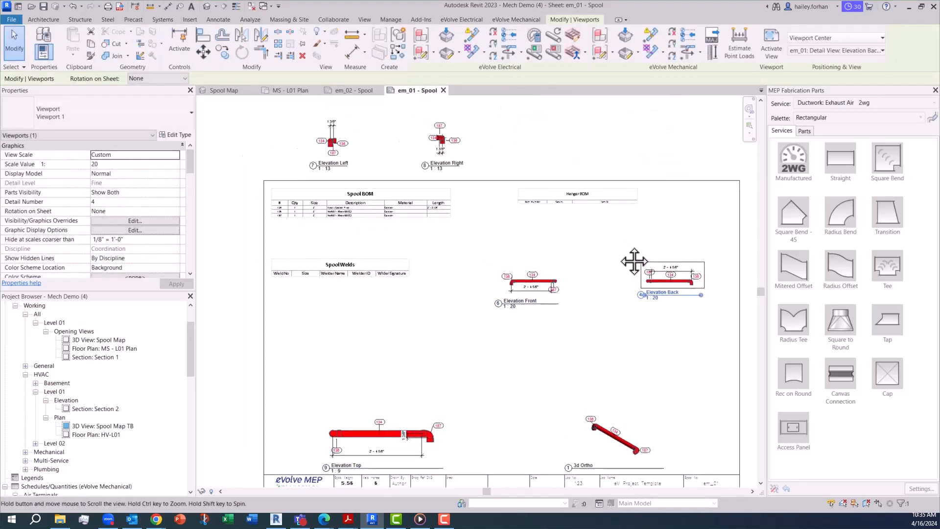
scroll(443, 284, up, 1)
scroll(452, 290, down, 1)
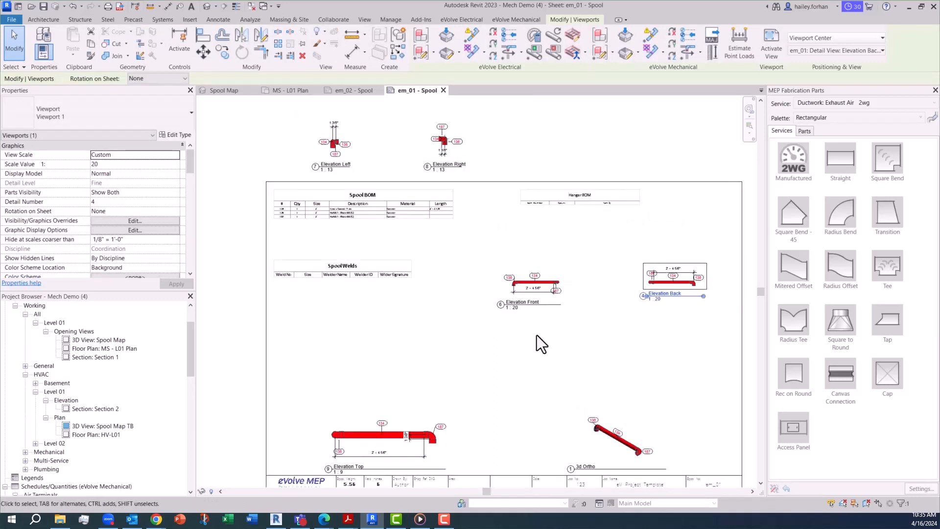
- Open the em_01 sheet's title block family and examine the properties of its 3d Ortho spool window in an enlarged Properties palette
middle_drag(592, 346, 507, 307)
click(682, 298)
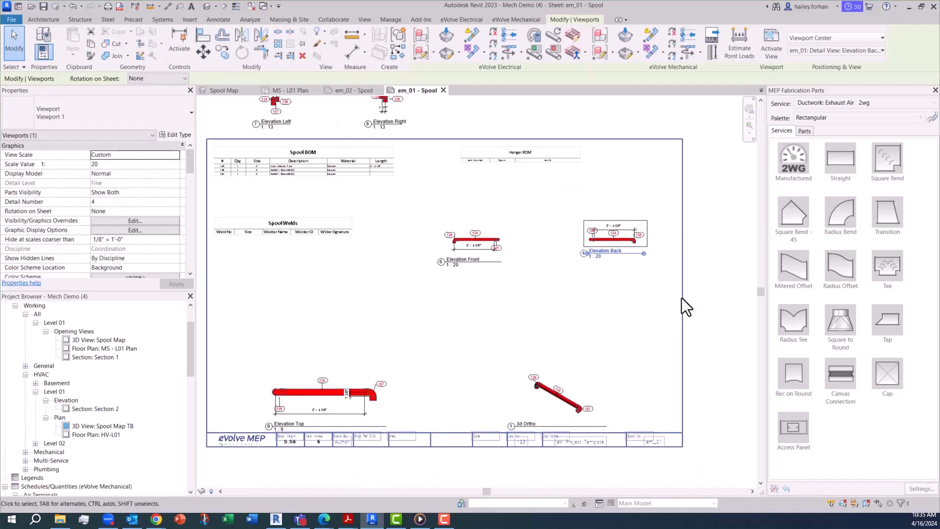
double_click(681, 296)
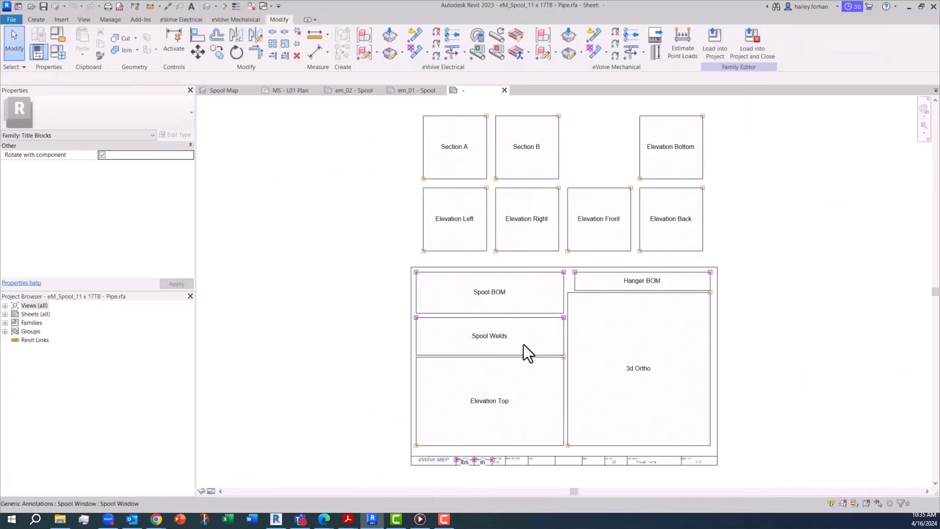
click(569, 342)
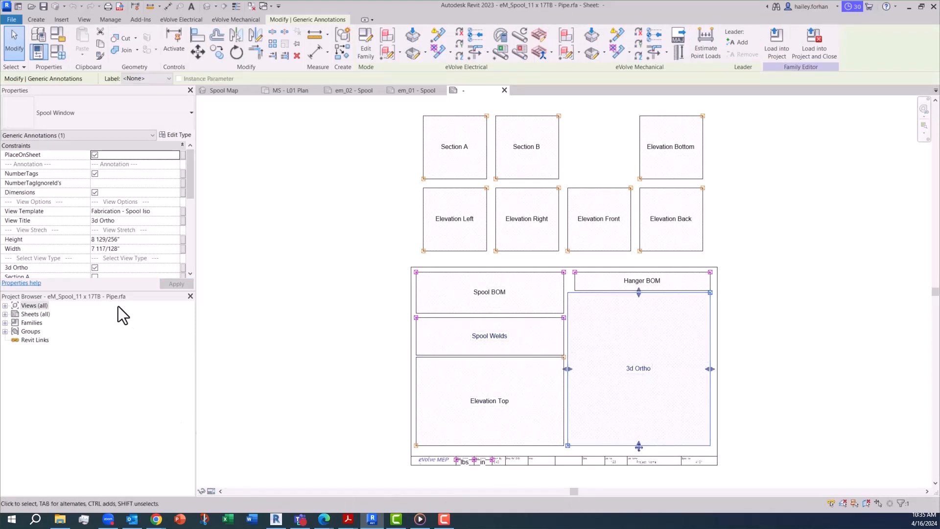
drag(127, 289, 128, 399)
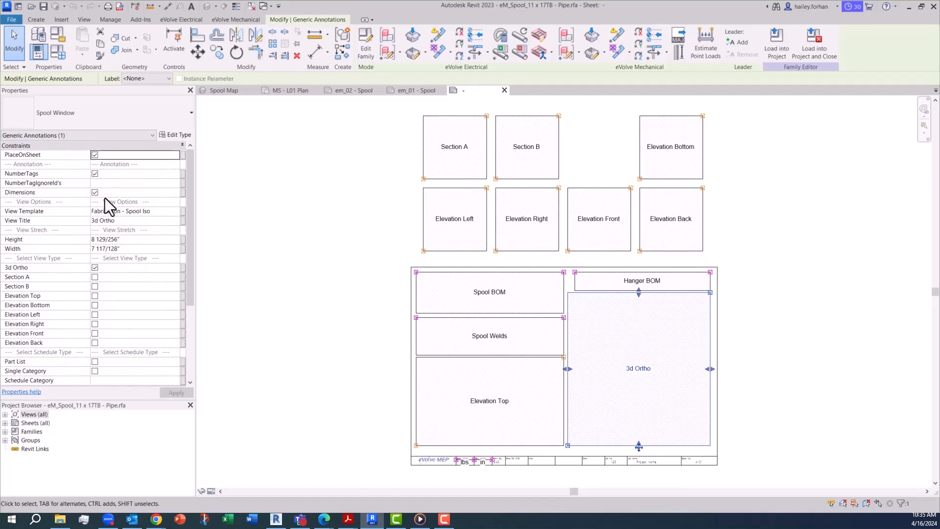
- Check the 3d Ortho window's view template, try shortening the window to a height of 6 91/128", and close the title block family
click(137, 211)
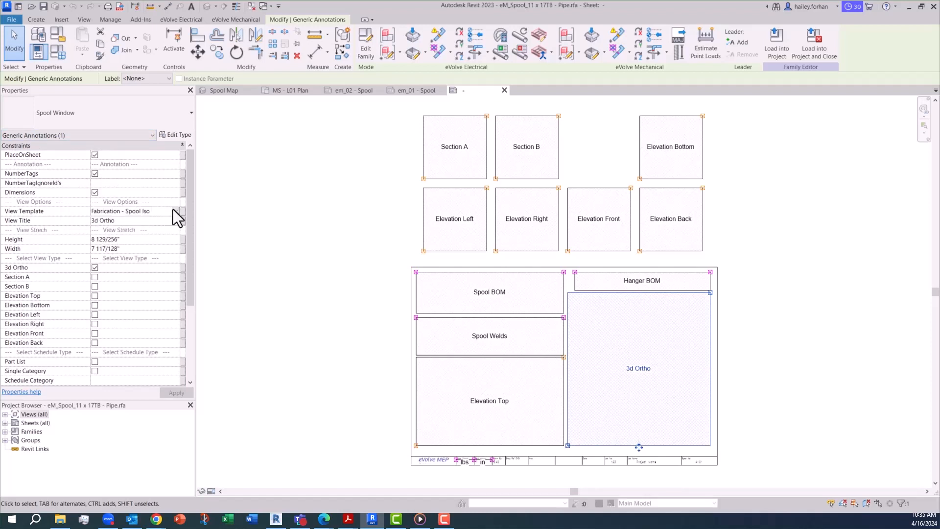
double_click(175, 210)
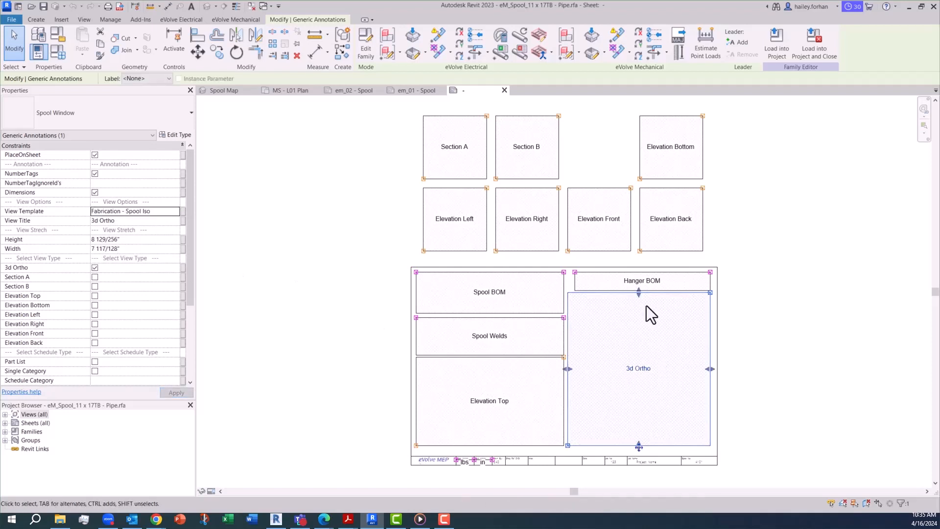
drag(639, 298, 646, 330)
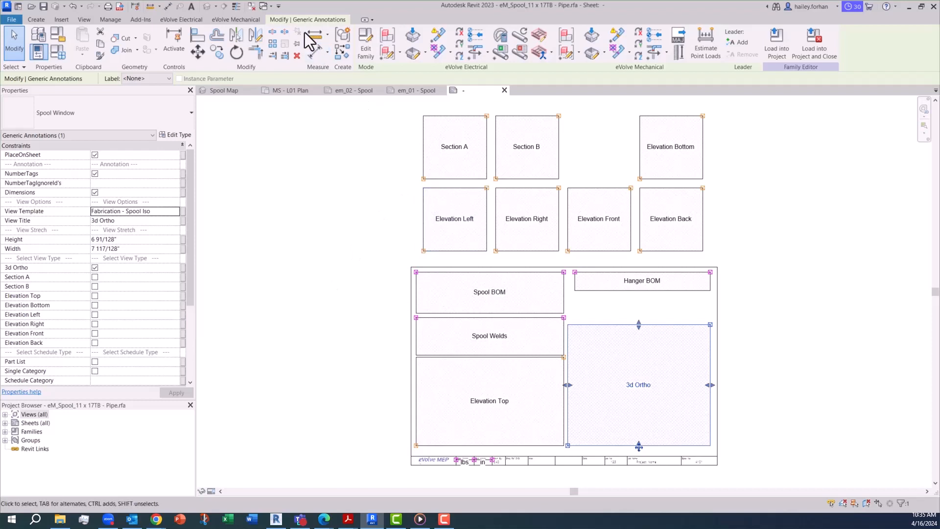
click(504, 90)
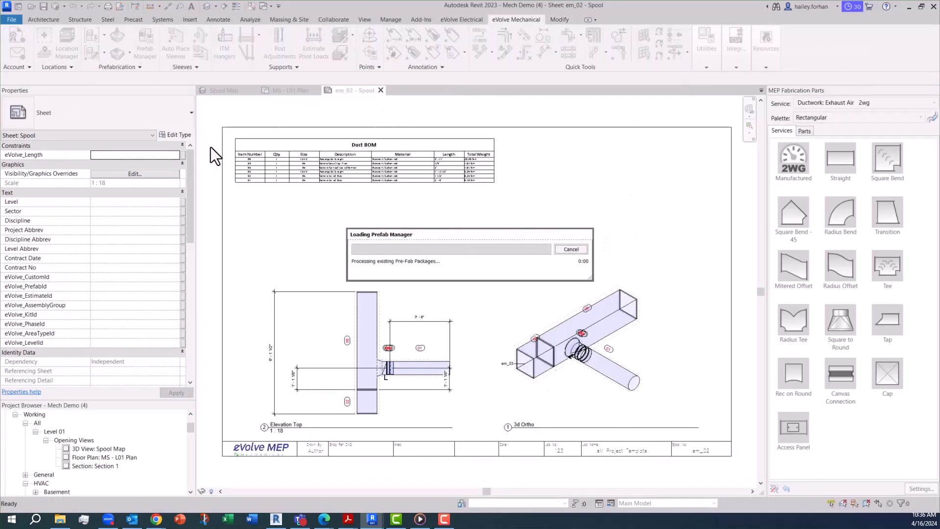
- Look over the Pre-Fab Packages and Spools lists in the Prefab Manager, close it, and switch to the MS - L01 Plan view
click(325, 139)
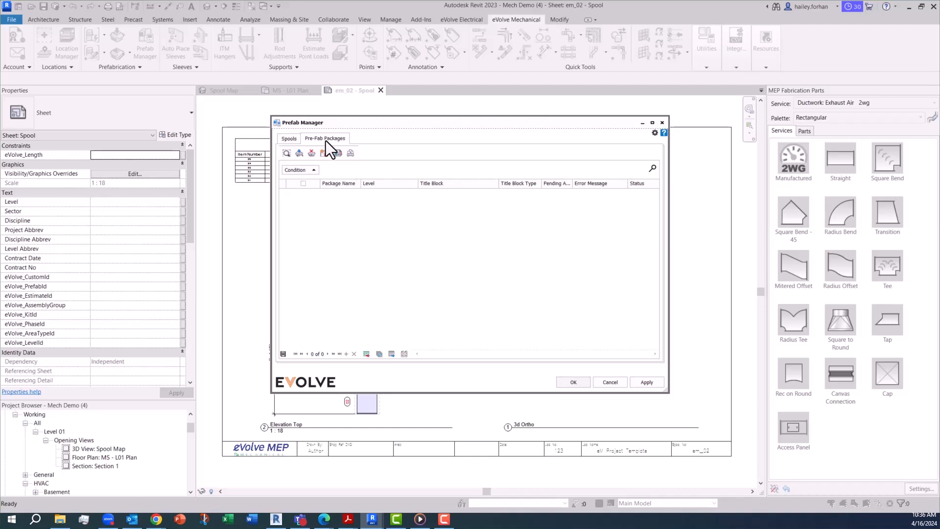
click(288, 139)
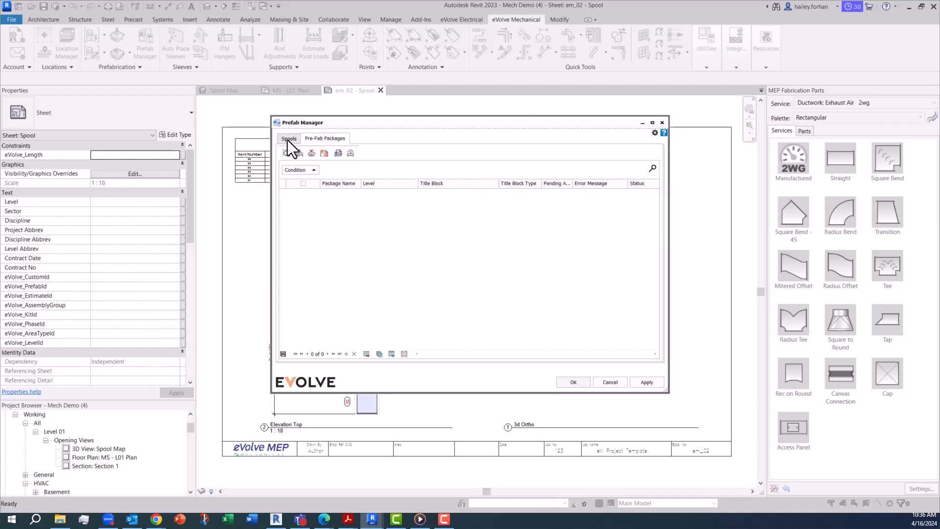
click(573, 382)
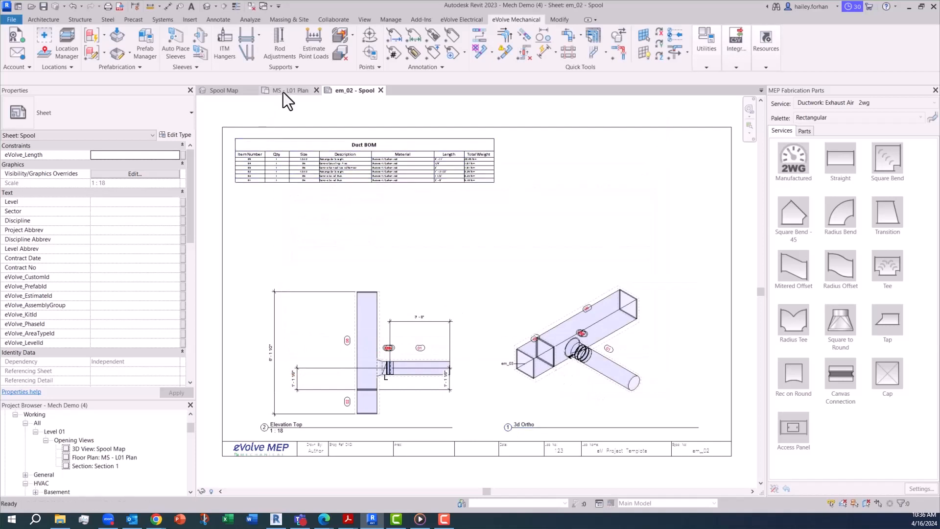
click(287, 91)
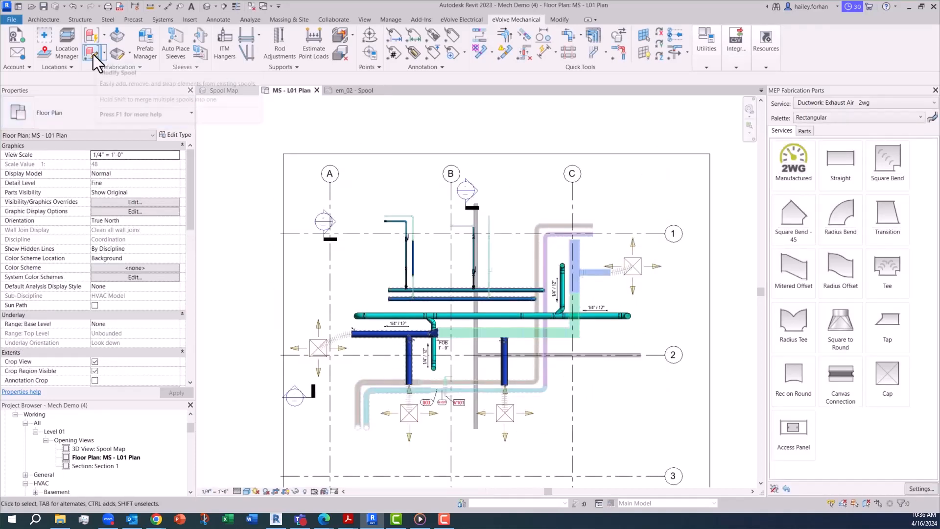